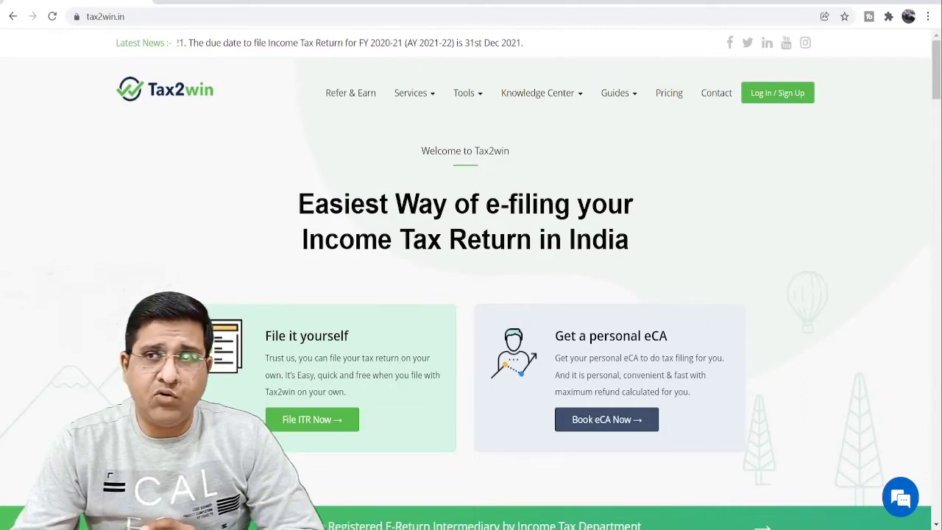
# Step: Start self-filing with only Salary/Pension and Other Sources selected as income sources
pyautogui.click(312, 429)
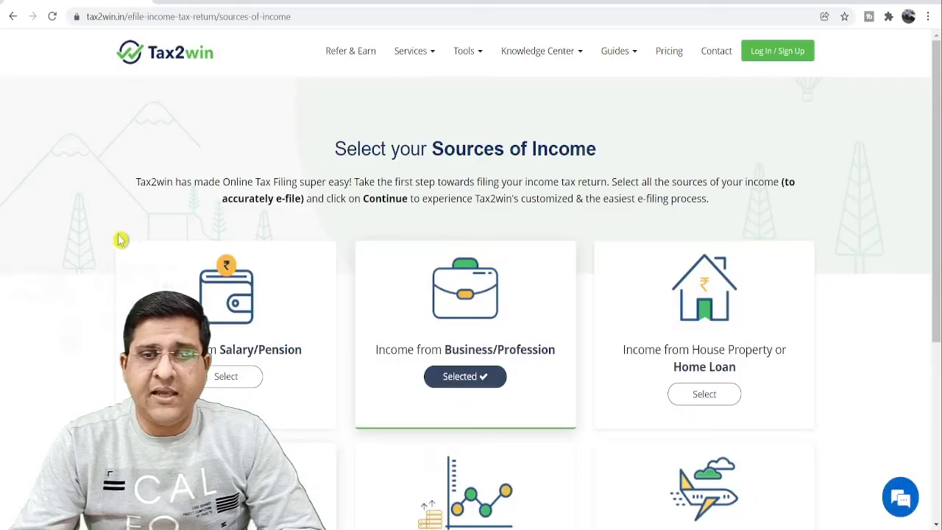
pyautogui.scroll(-3, 120, 243)
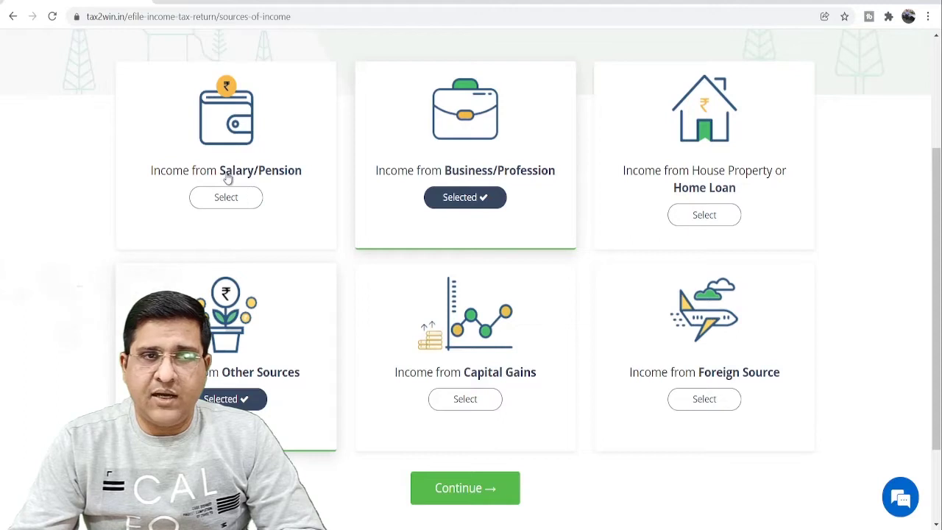
pyautogui.click(227, 201)
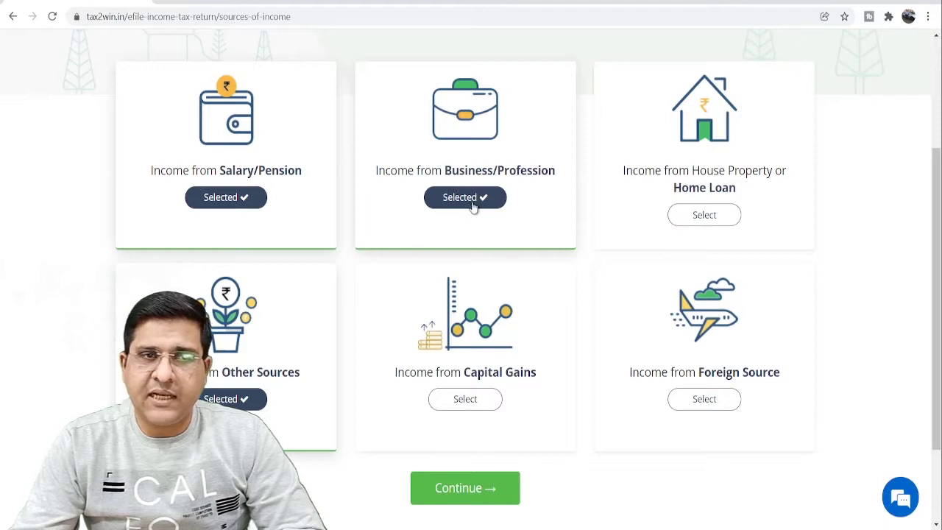
pyautogui.click(473, 206)
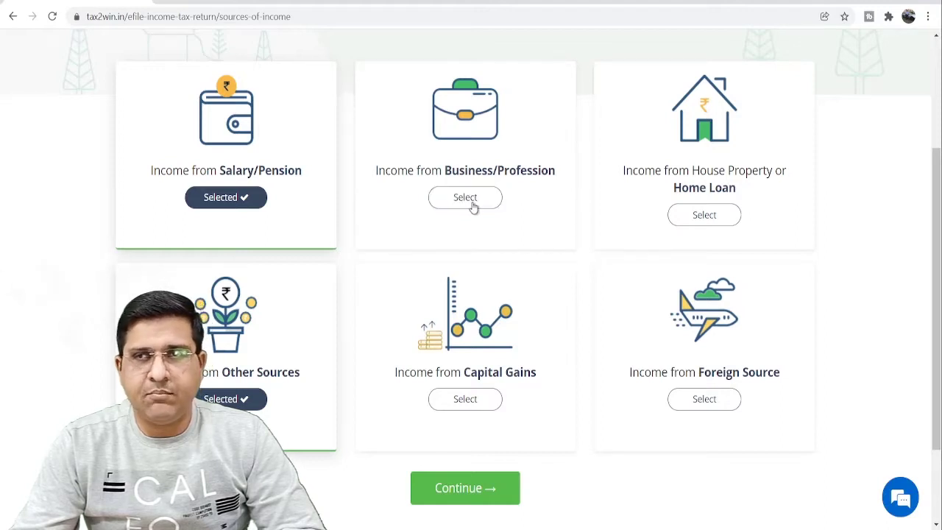
pyautogui.click(715, 218)
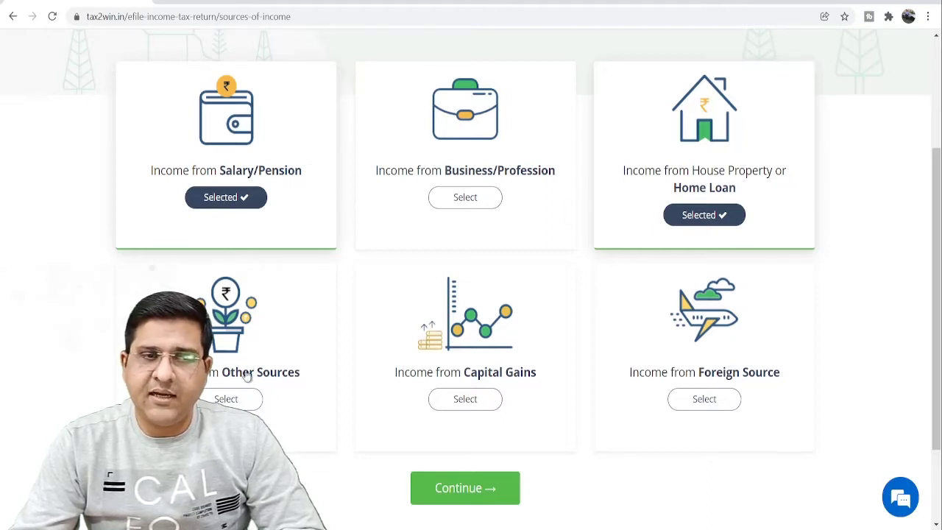
pyautogui.click(243, 405)
pyautogui.click(731, 215)
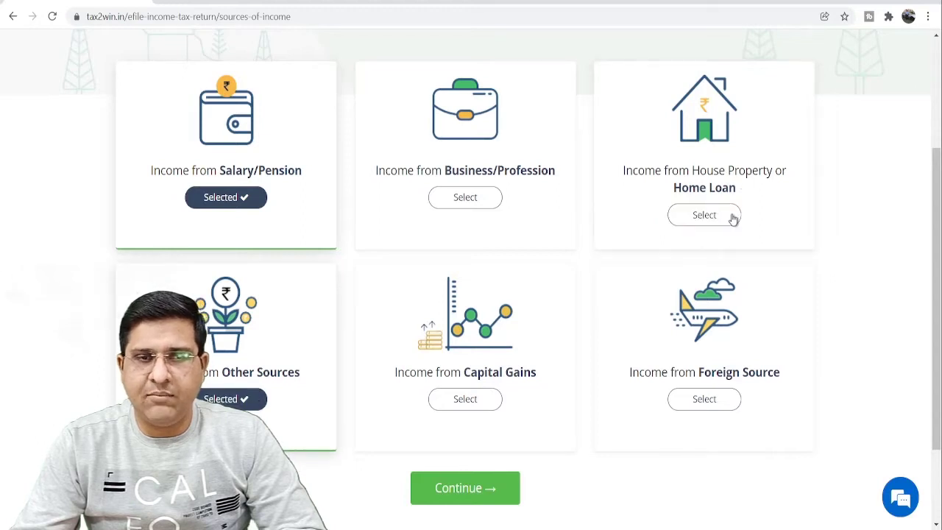
pyautogui.click(464, 497)
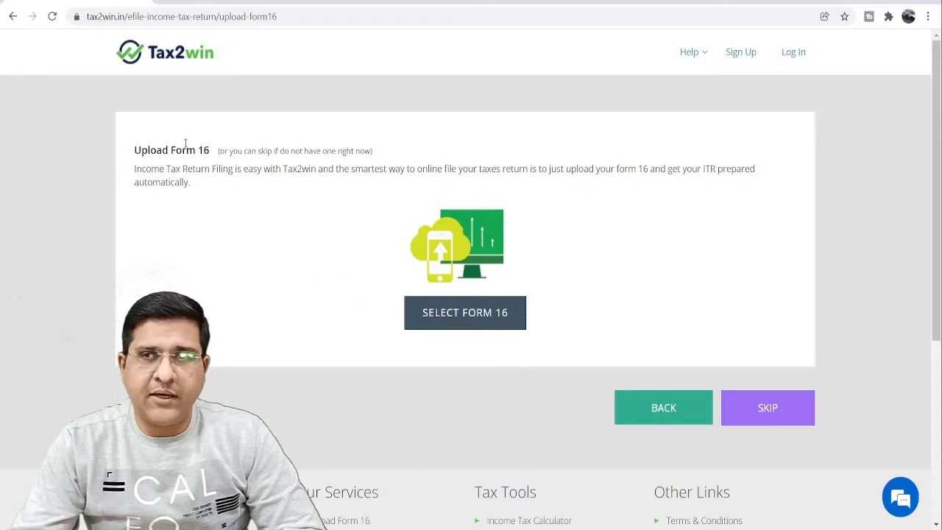
# Step: Skip the Form 16 upload and paste the taxpayer's PAN for financial year 2020-2021
pyautogui.click(454, 317)
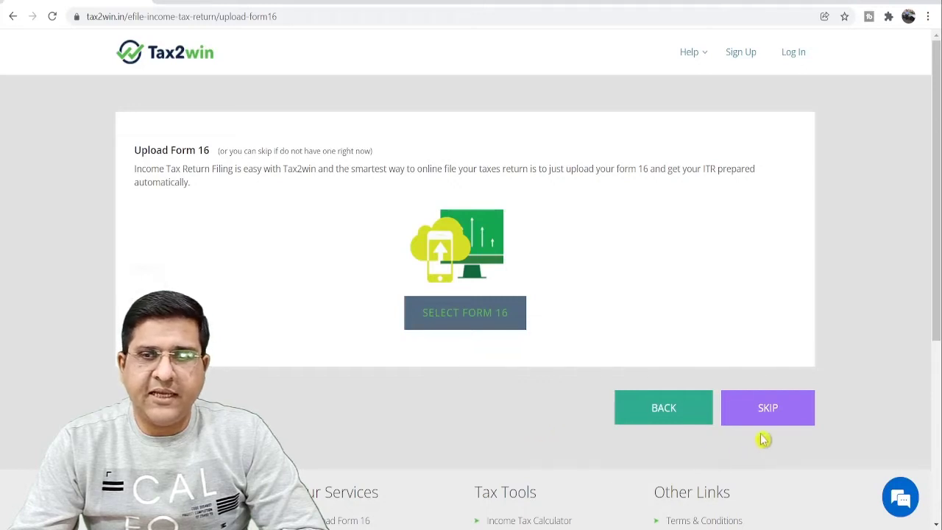
pyautogui.click(767, 410)
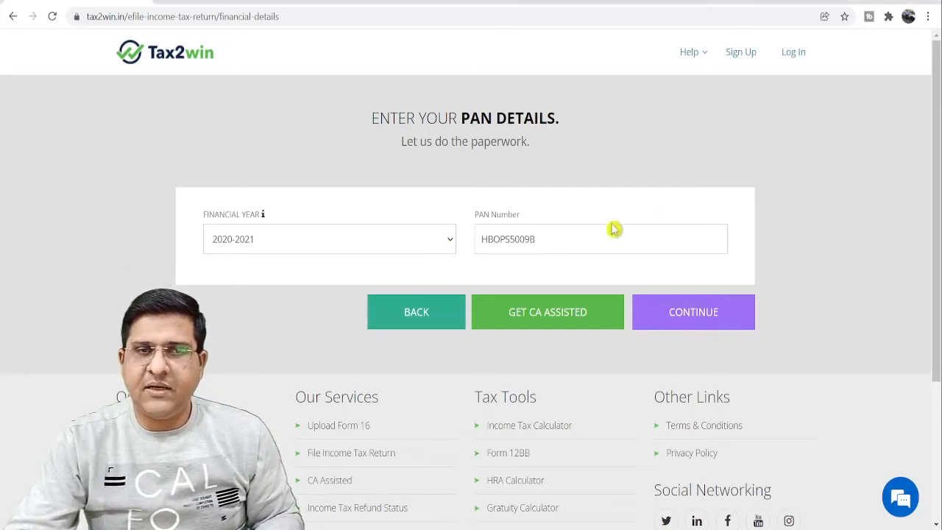
pyautogui.moveTo(582, 250); pyautogui.dragTo(421, 263)
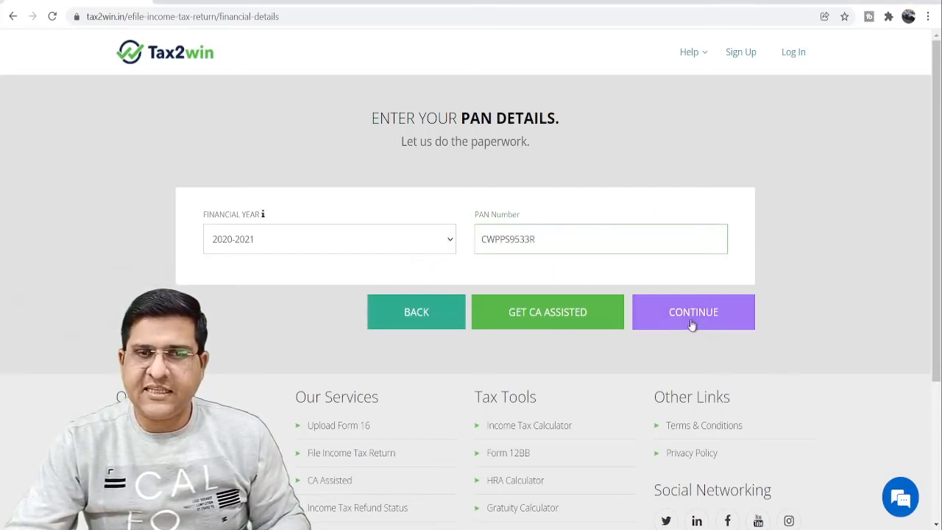
pyautogui.click(695, 318)
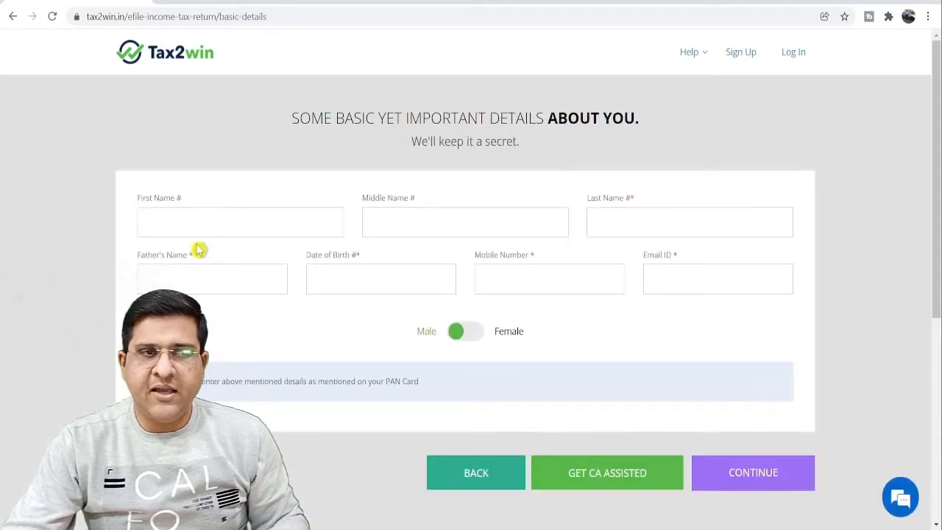
# Step: Fill in the taxpayer's name fields, date of birth and mobile number
pyautogui.click(204, 226)
pyautogui.click(535, 226)
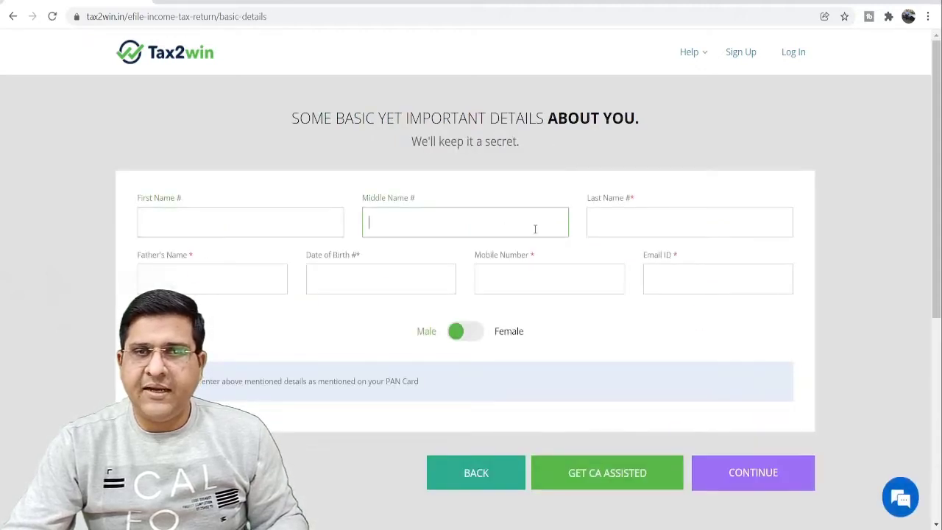
pyautogui.click(659, 228)
pyautogui.click(368, 286)
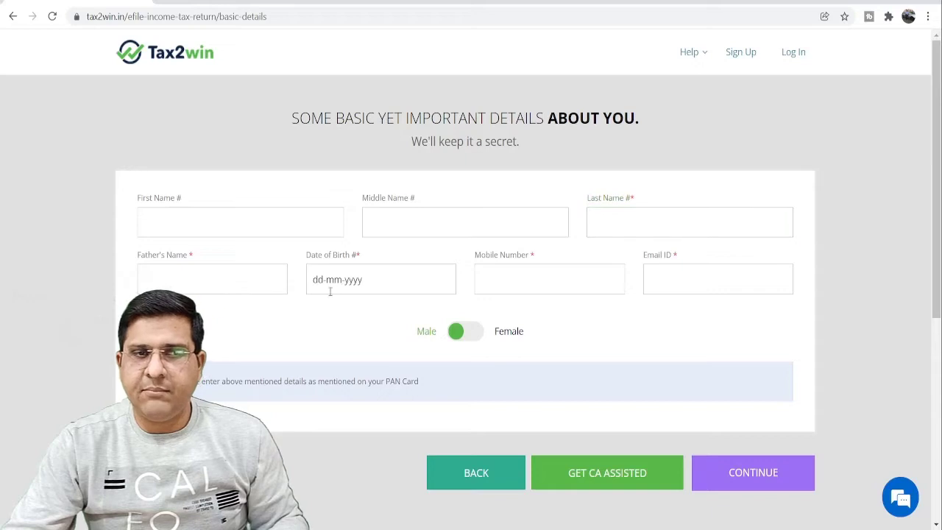
pyautogui.click(558, 289)
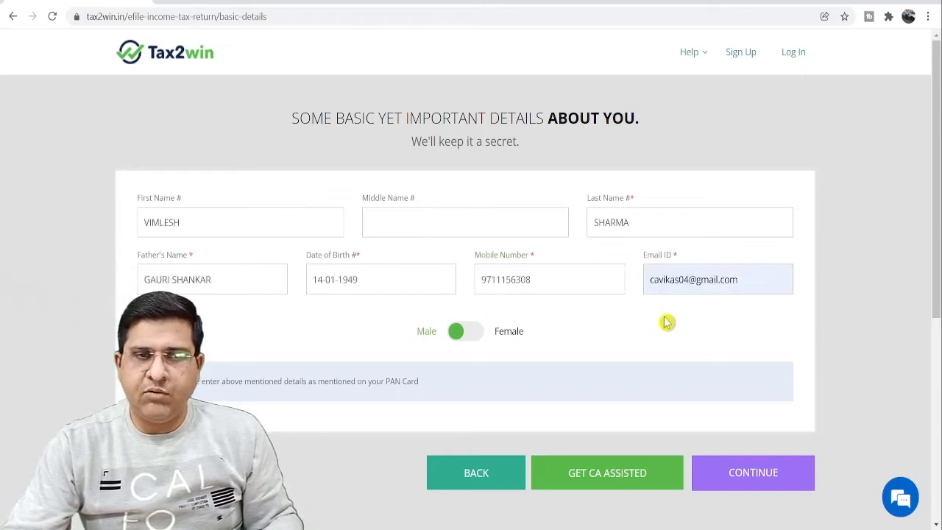
# Step: Set gender to Female, submit, and validate the mobile number with its OTP
pyautogui.click(474, 343)
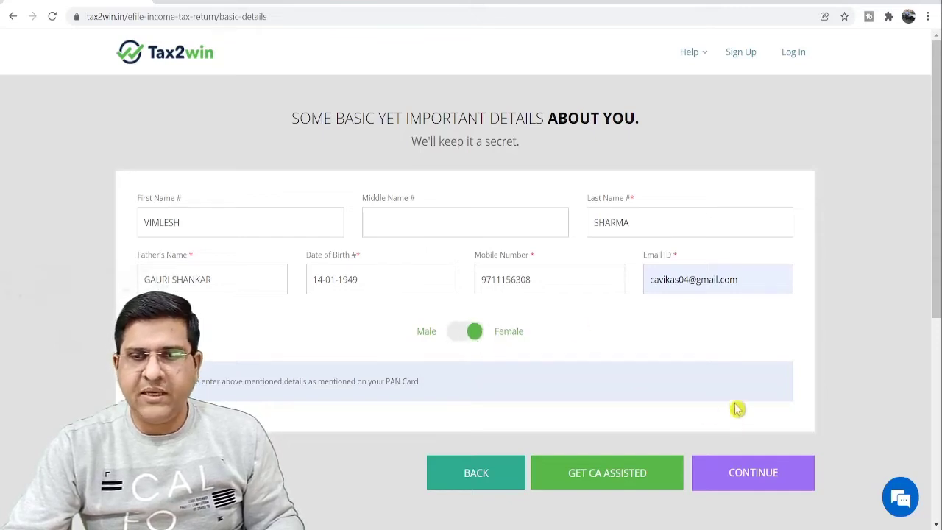
pyautogui.click(757, 485)
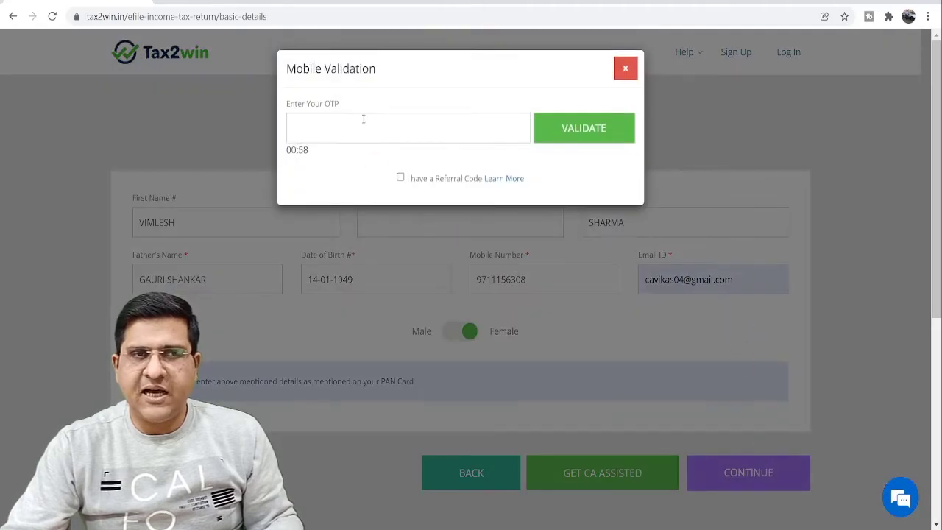
pyautogui.click(360, 125)
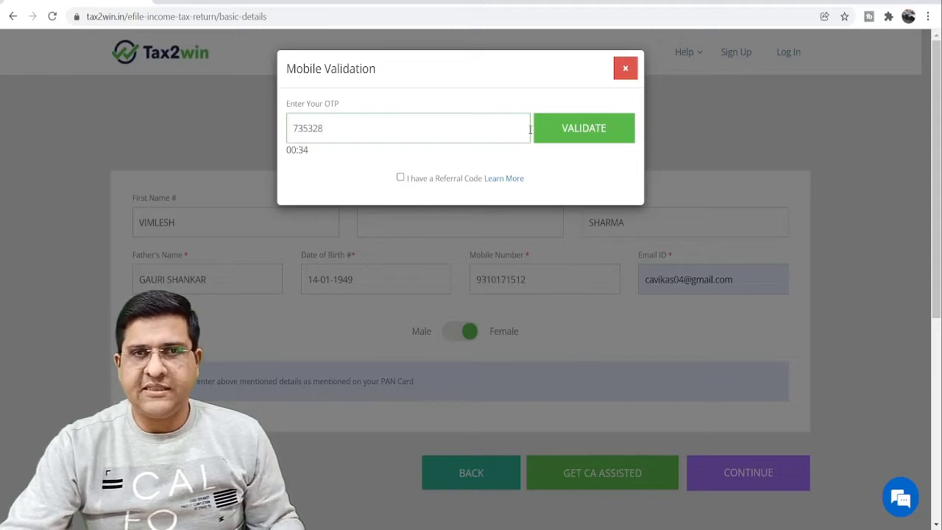
pyautogui.click(572, 131)
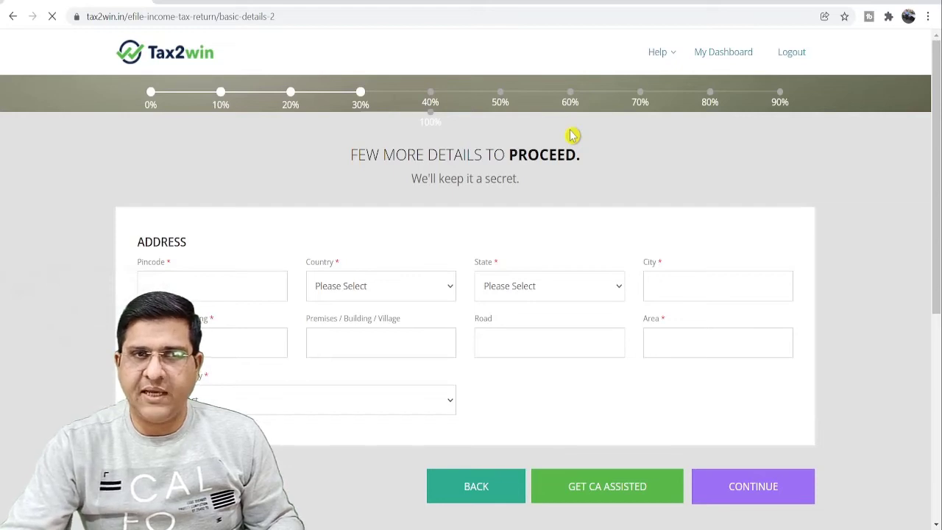
# Step: Enter the pincode so the location auto-fills, complete the house, building and road fields, and submit
pyautogui.click(187, 279)
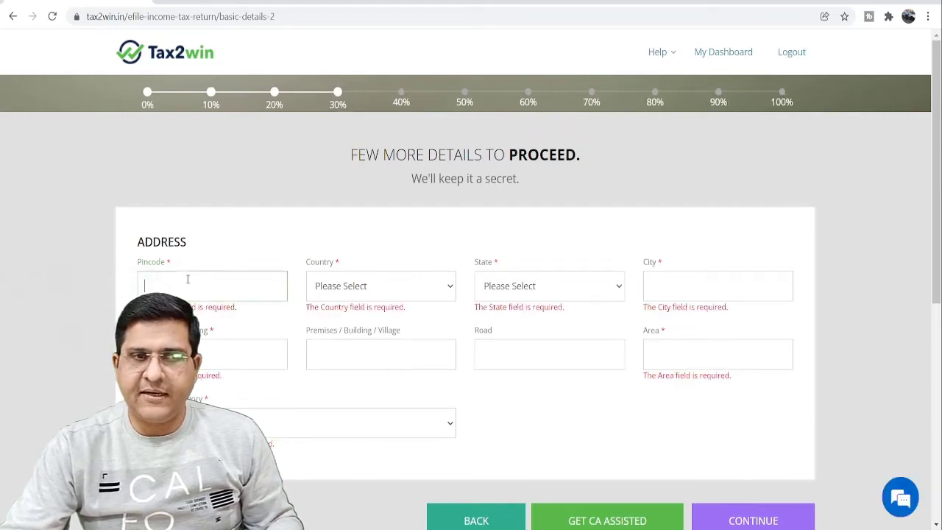
pyautogui.write('1100')
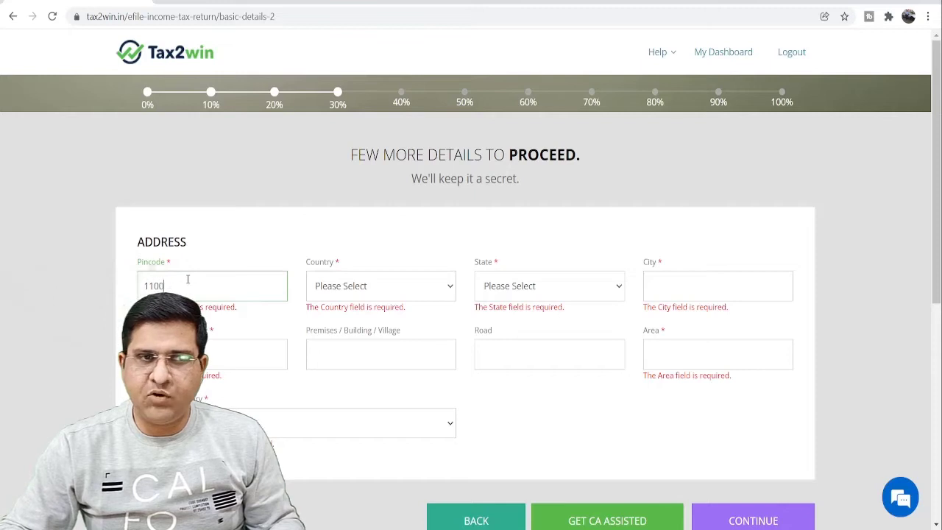
pyautogui.write('92')
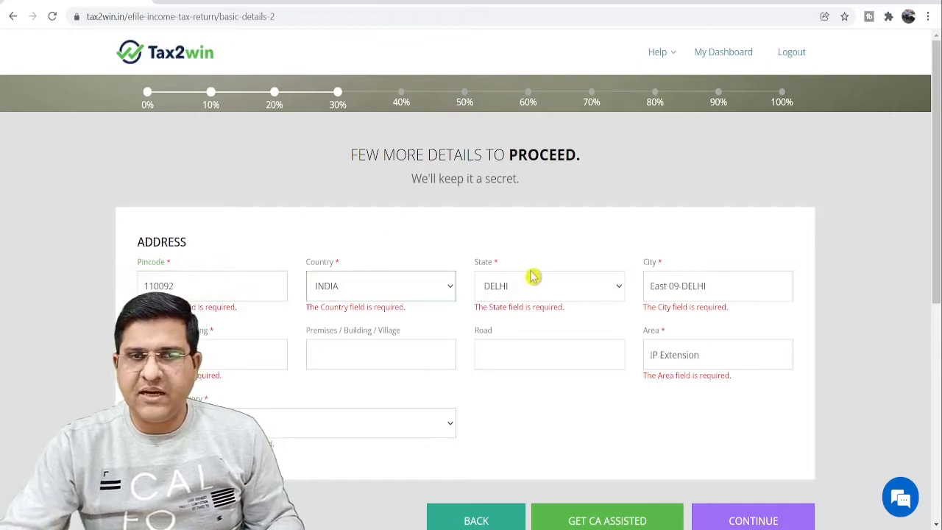
pyautogui.click(243, 357)
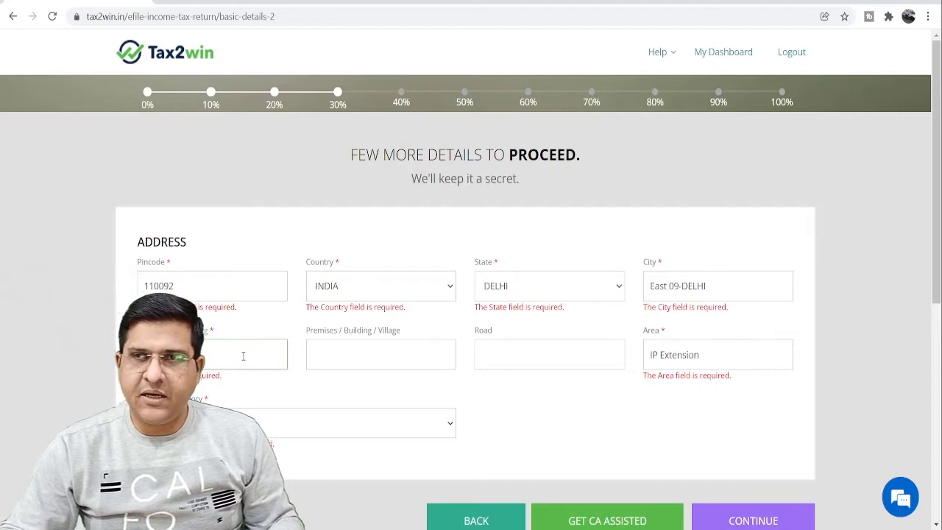
pyautogui.click(357, 352)
pyautogui.click(492, 350)
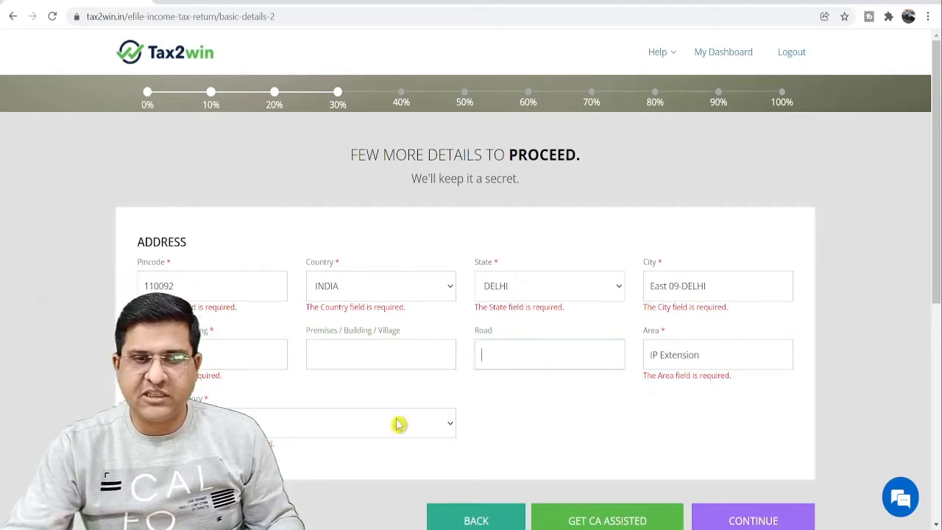
pyautogui.click(280, 422)
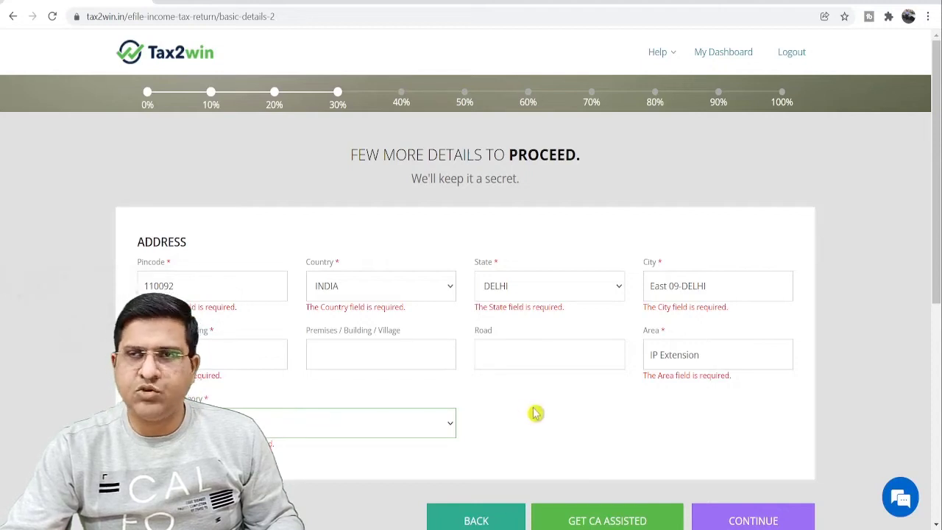
pyautogui.scroll(-2, 751, 478)
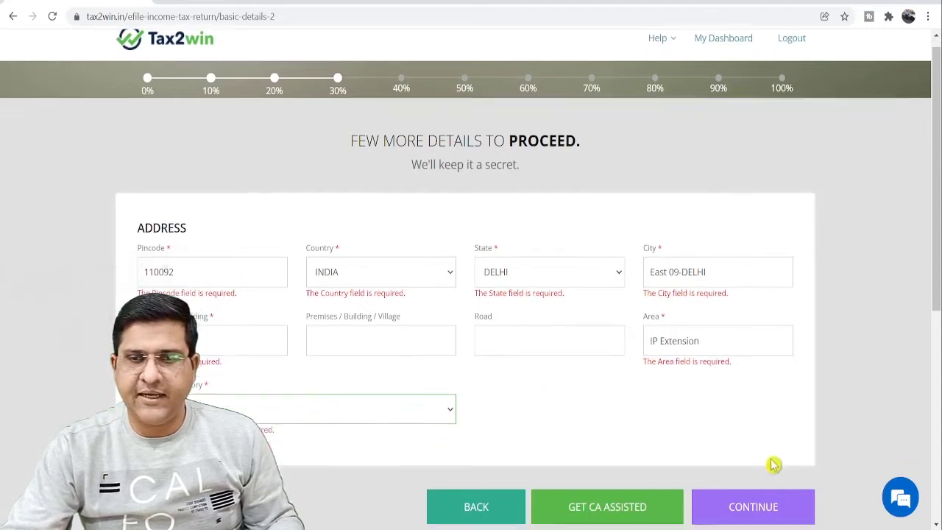
pyautogui.click(753, 434)
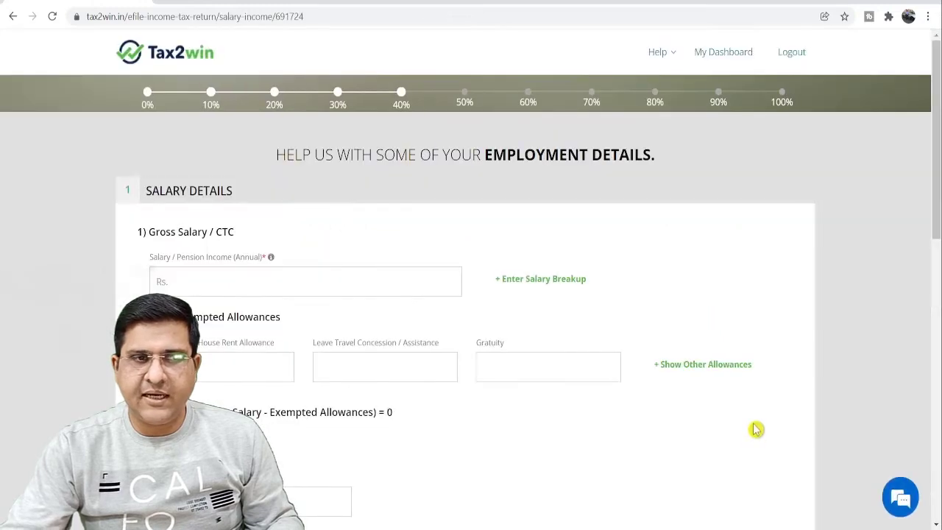
# Step: Enter the annual gross salary of 1200000
pyautogui.click(288, 280)
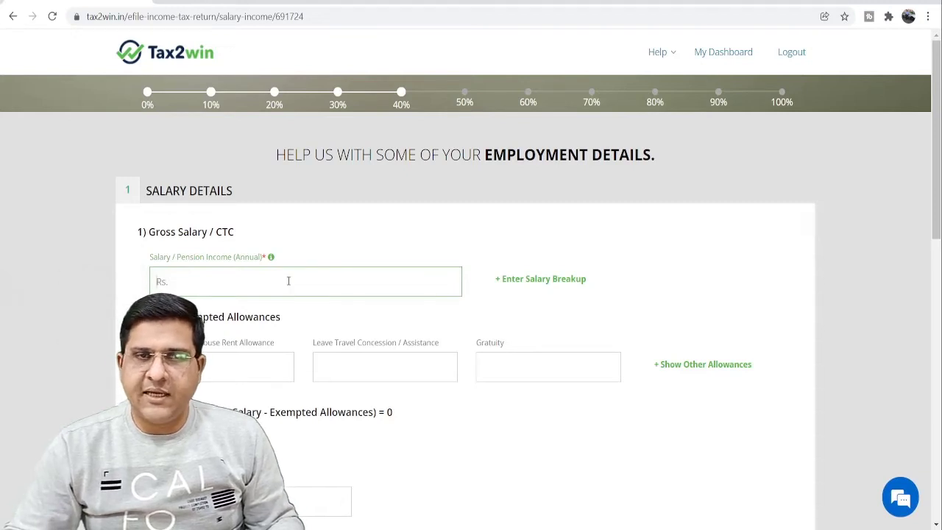
pyautogui.write('1200000')
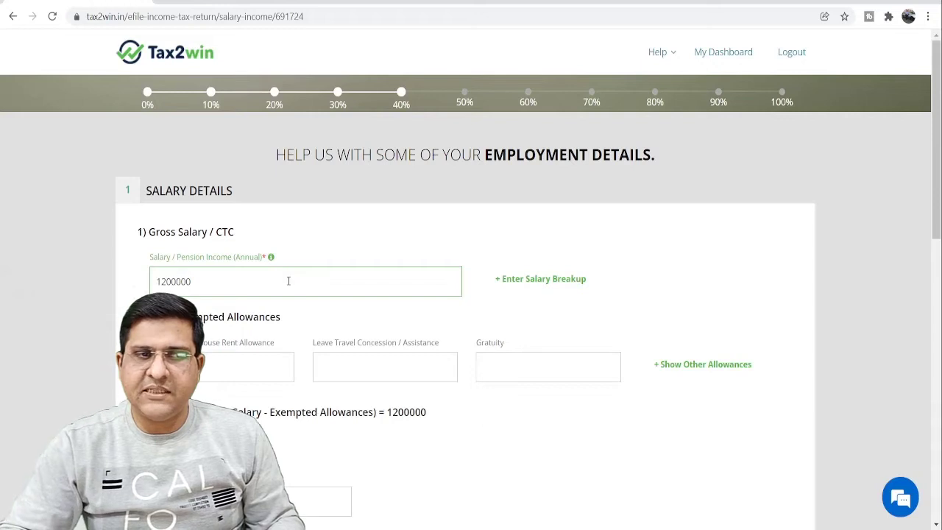
pyautogui.click(323, 246)
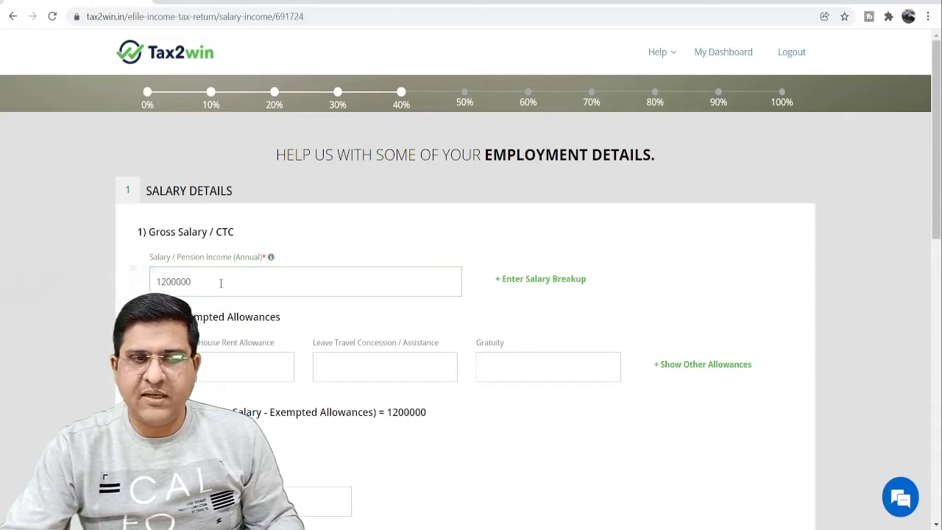
# Step: Enter 0 for the HRA, LTA and gratuity exemptions
pyautogui.click(228, 362)
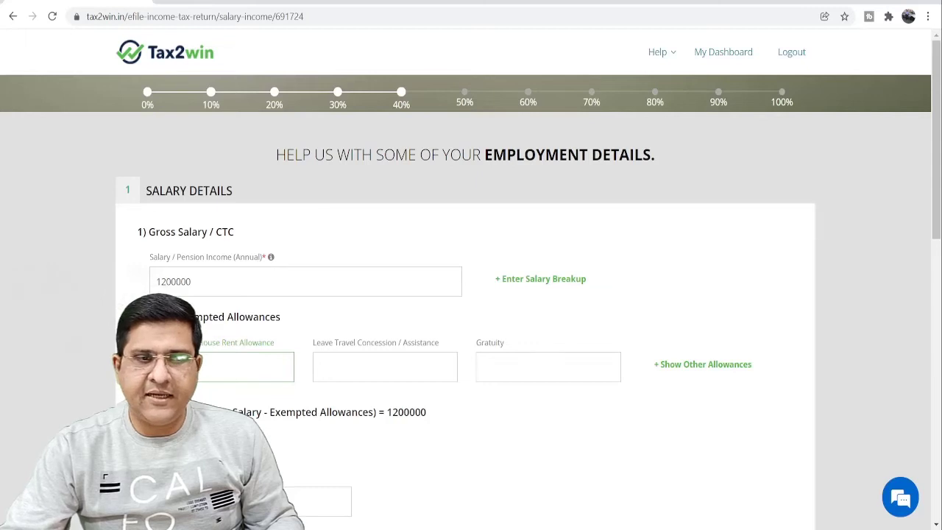
pyautogui.scroll(-2, 199, 396)
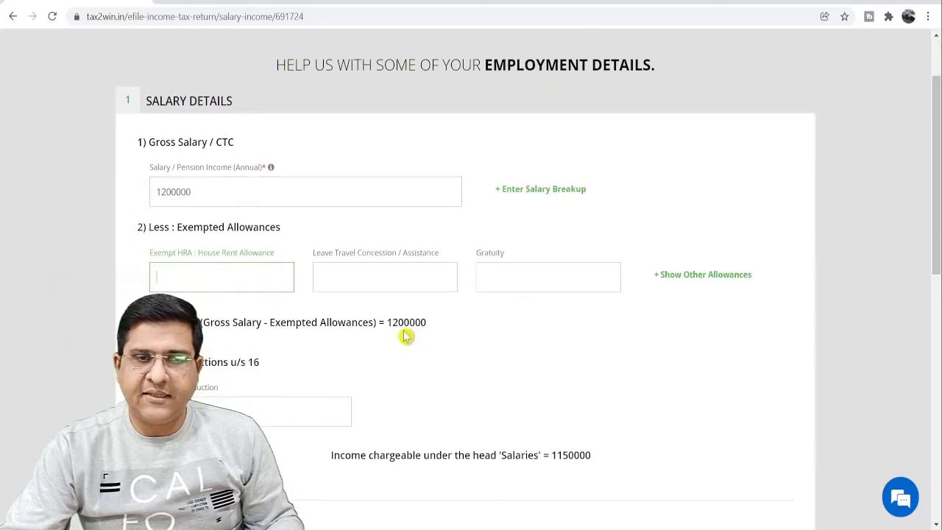
pyautogui.click(310, 412)
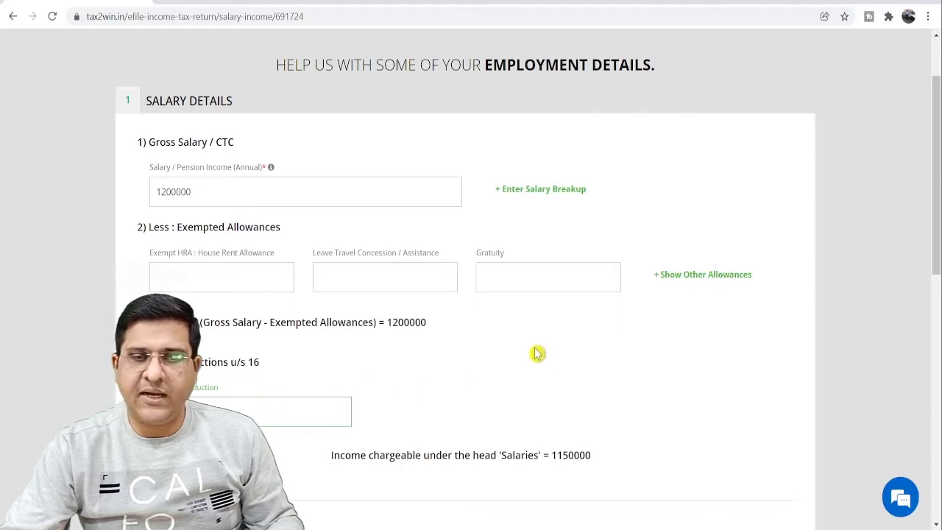
pyautogui.click(244, 274)
pyautogui.write('0')
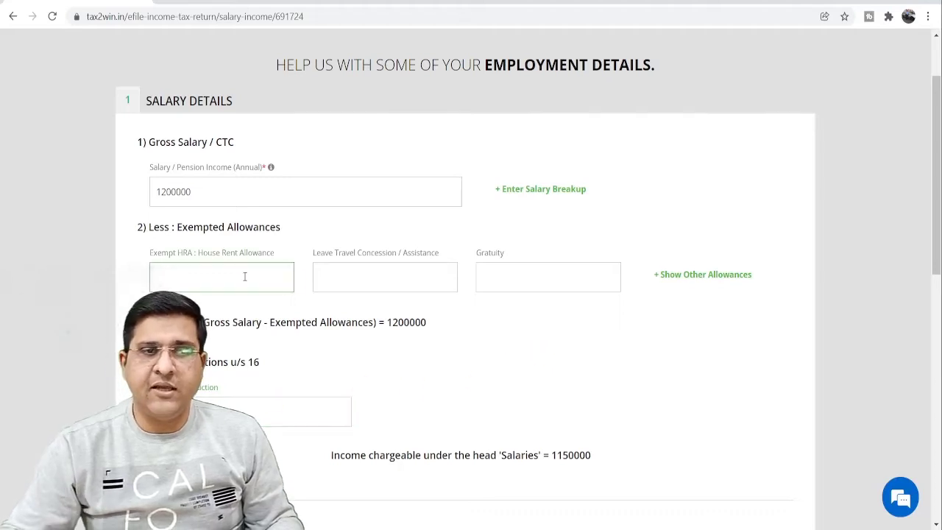
pyautogui.press('Tab')
pyautogui.write('0')
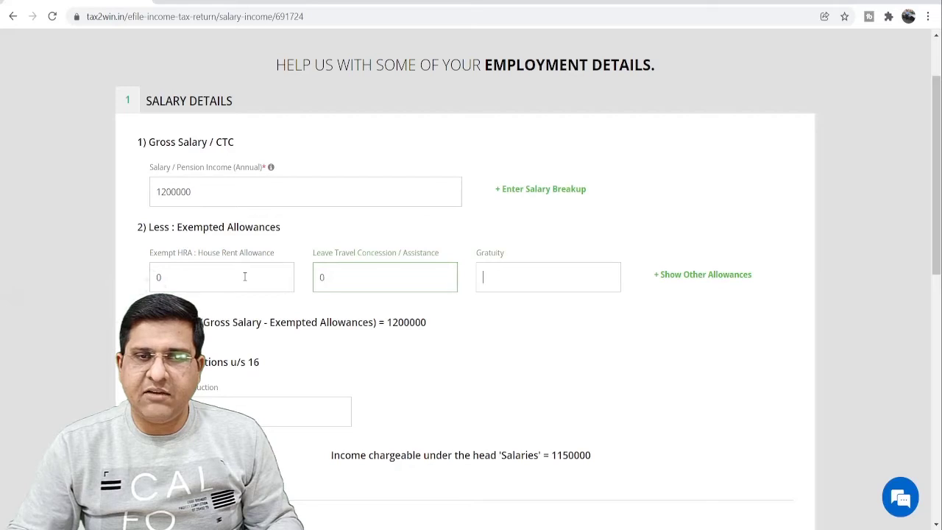
pyautogui.write('0')
pyautogui.click(580, 357)
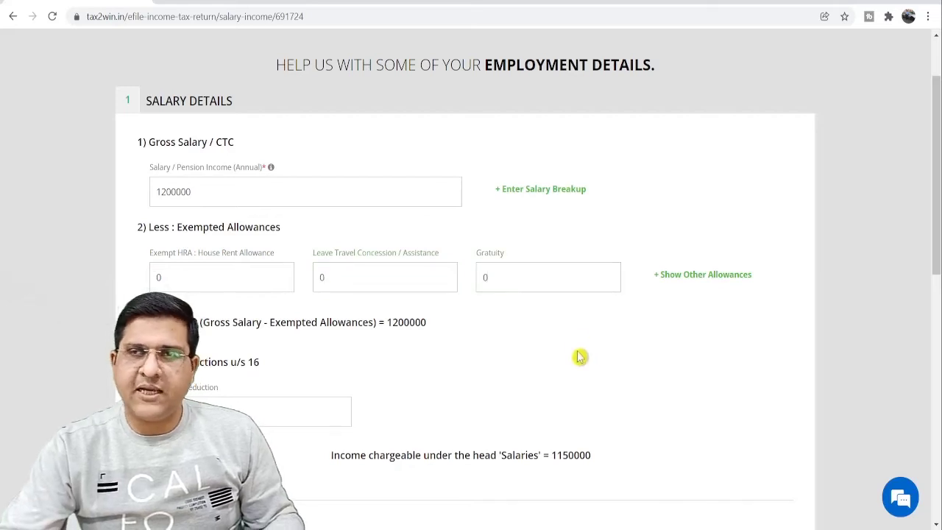
# Step: Enter the employer's details with 200000 TDS and the employer's TAN, then save
pyautogui.scroll(-4, 580, 357)
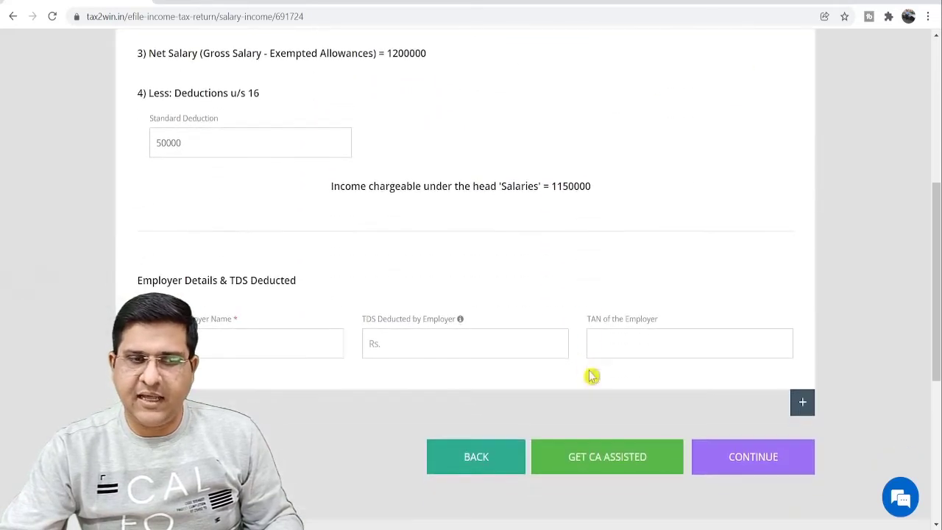
pyautogui.click(243, 337)
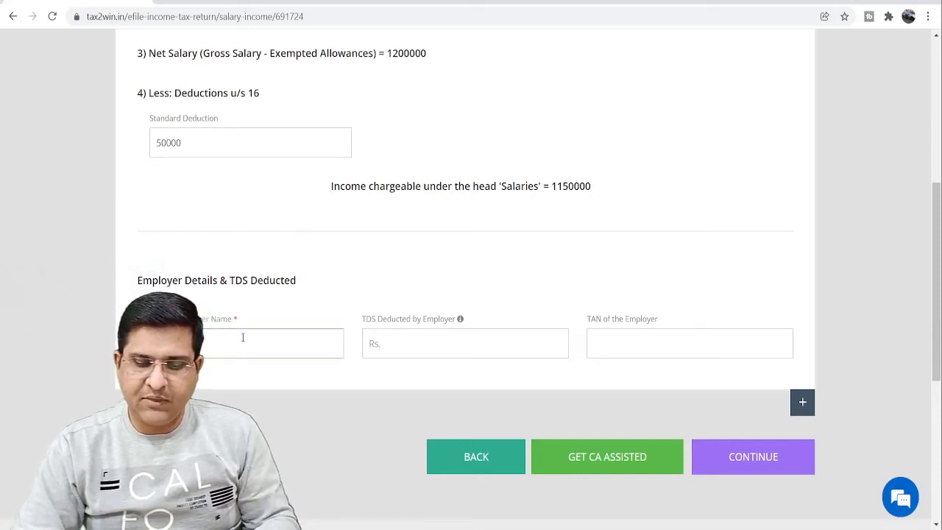
pyautogui.press('Tab')
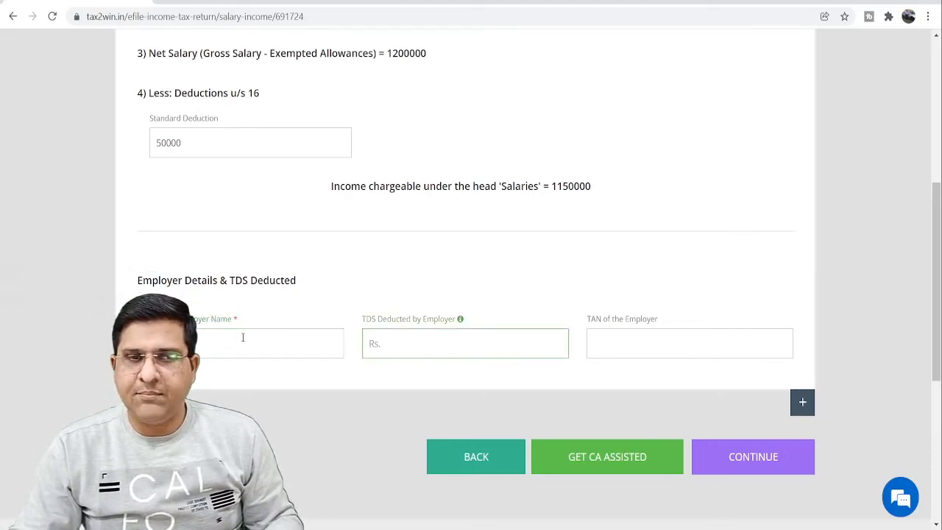
pyautogui.write('10000')
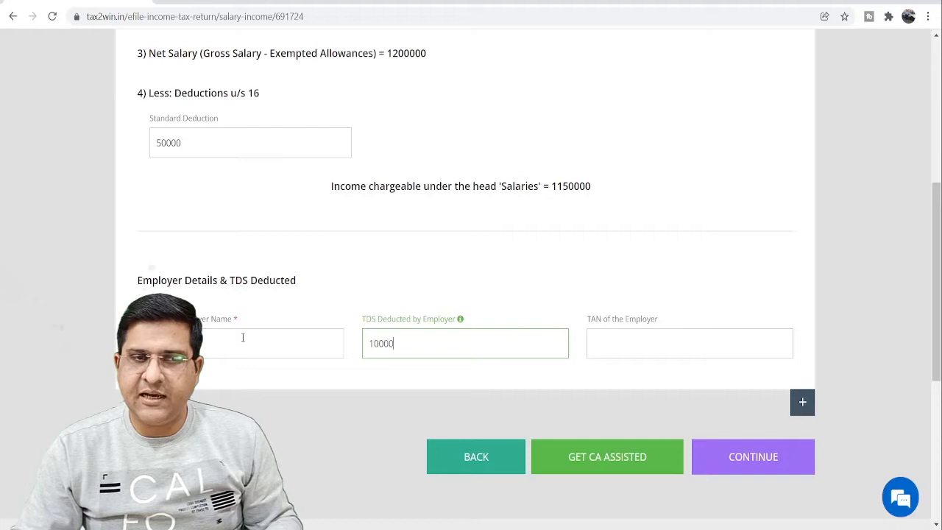
pyautogui.hotkey('ctrl', 'a')
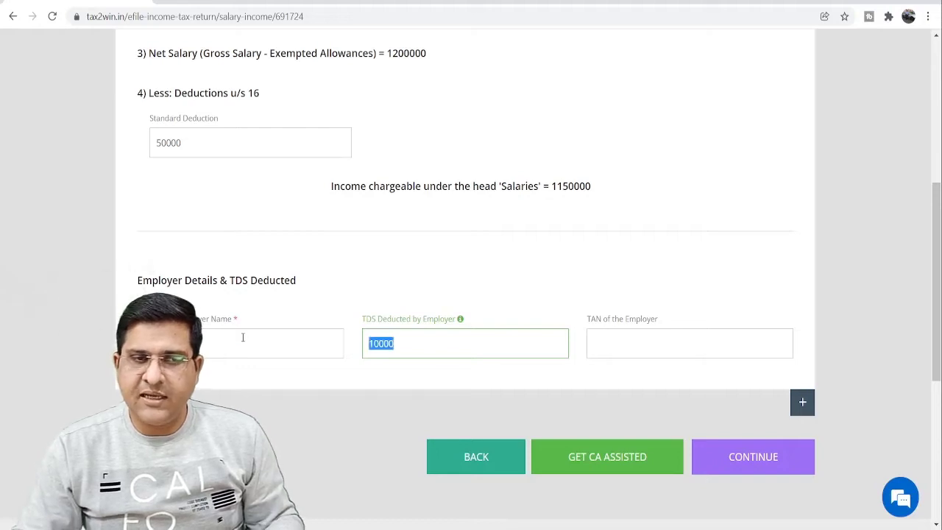
pyautogui.write('200000')
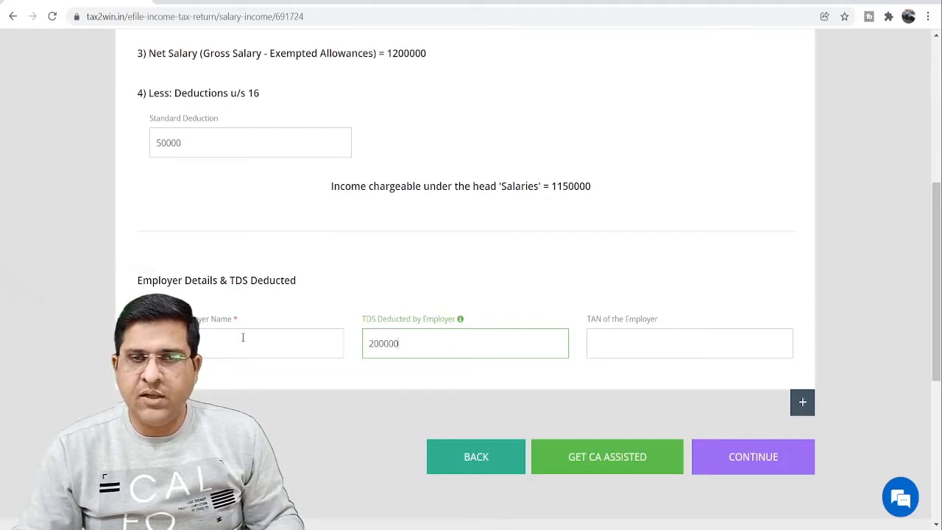
pyautogui.press('Tab')
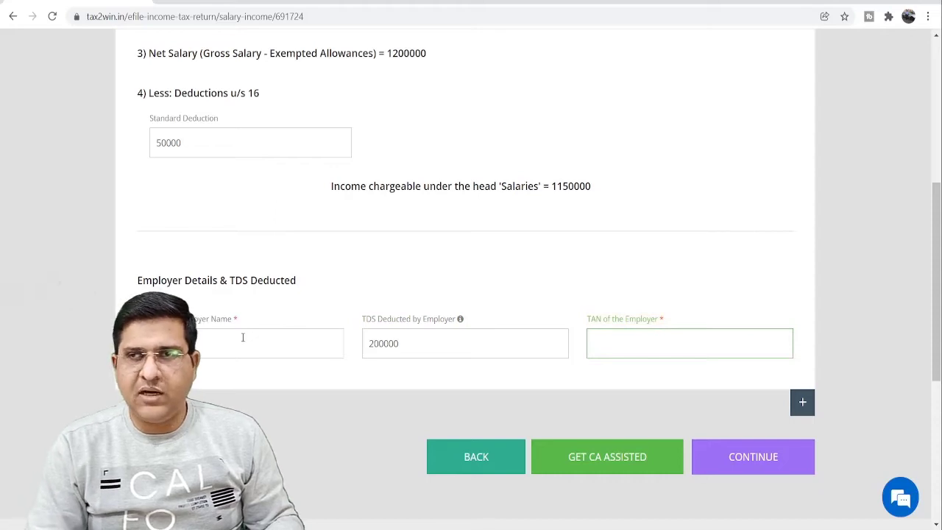
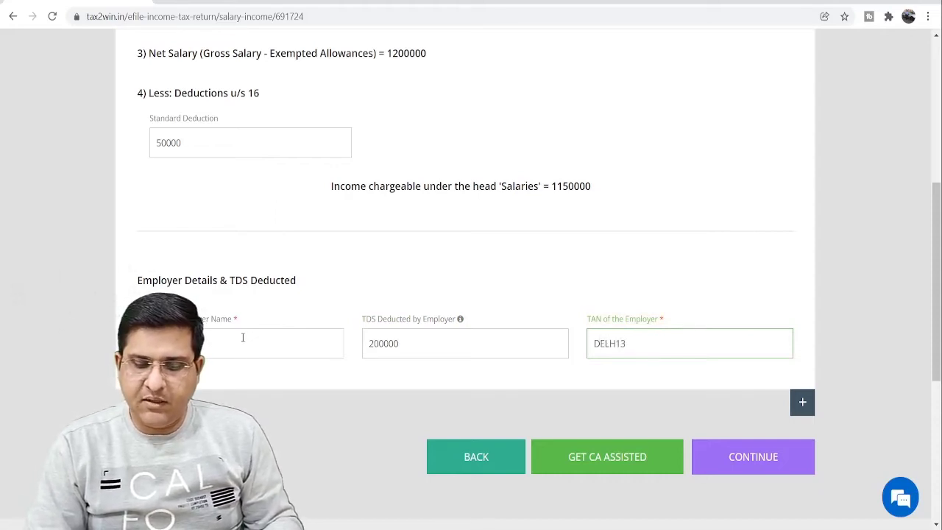
pyautogui.click(753, 455)
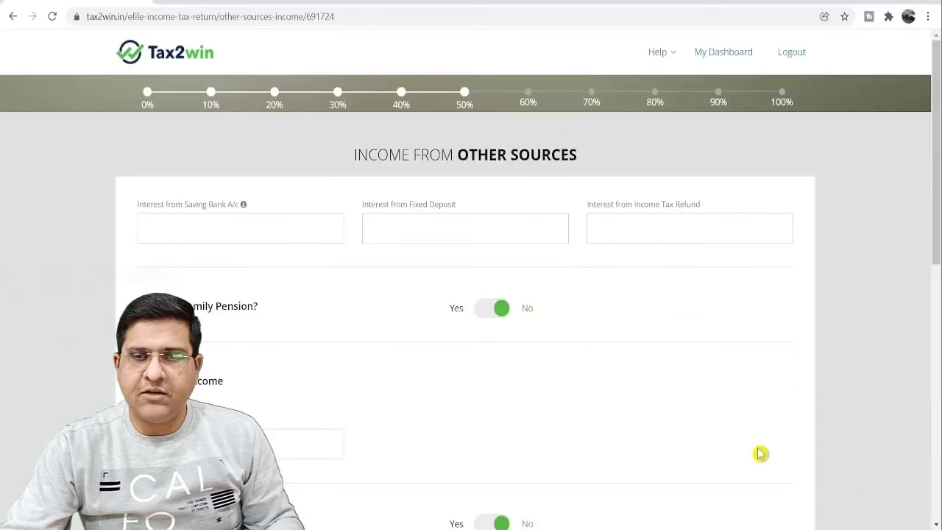
# Step: Enter 7500 savings bank interest and 0 for FD and refund interest, then continue
pyautogui.click(227, 234)
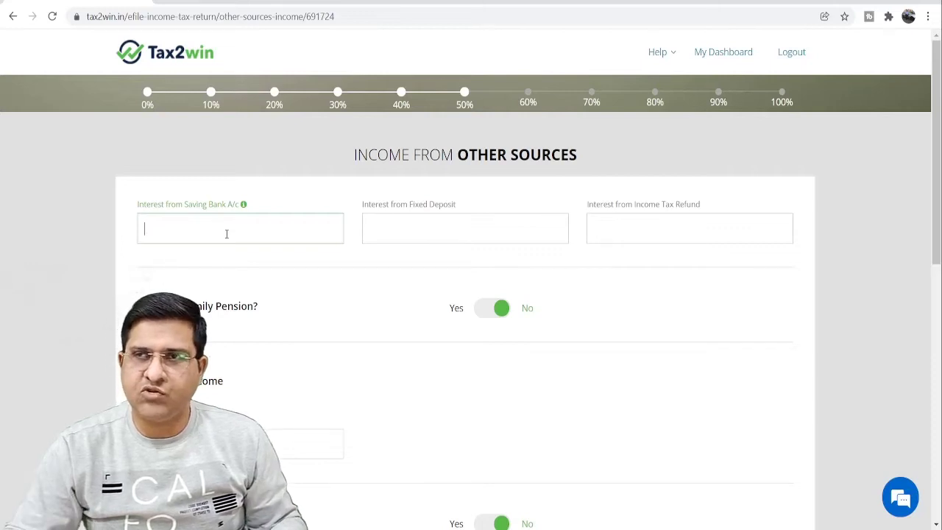
pyautogui.write('7')
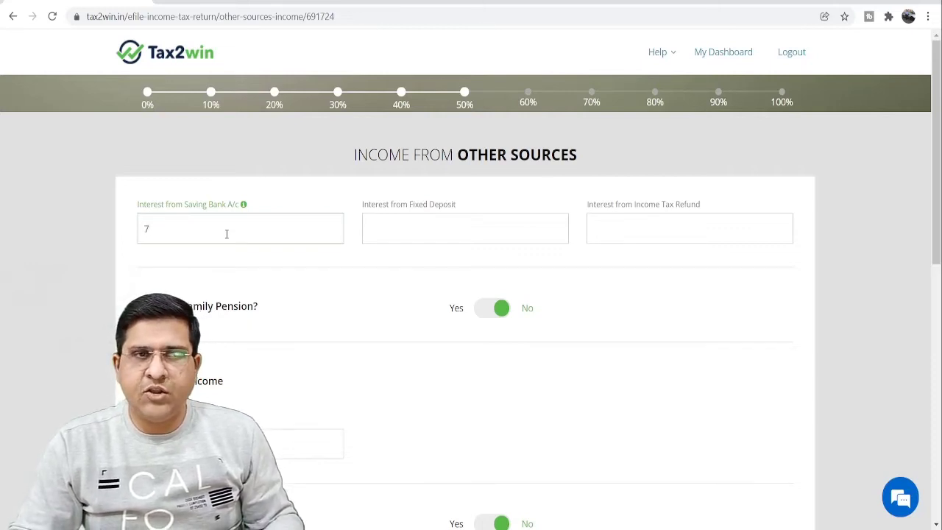
pyautogui.write('500')
pyautogui.press('Tab')
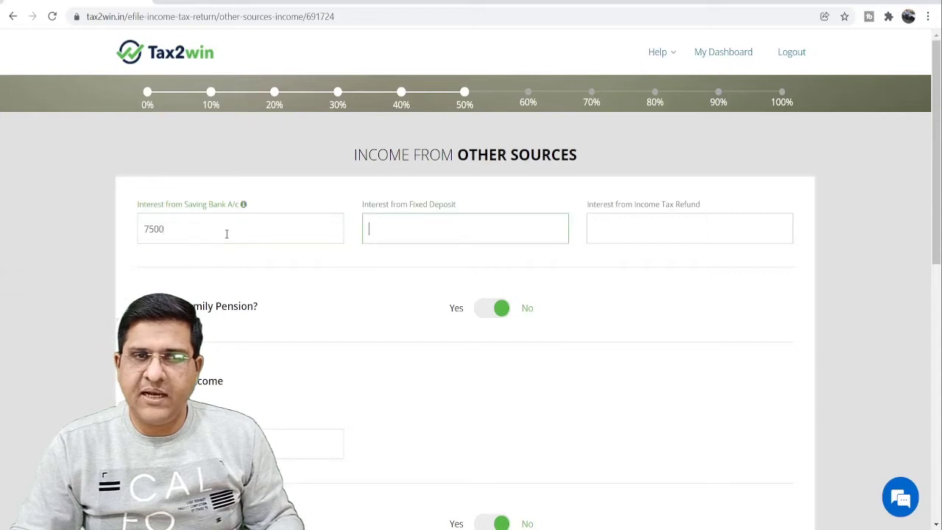
pyautogui.write('0')
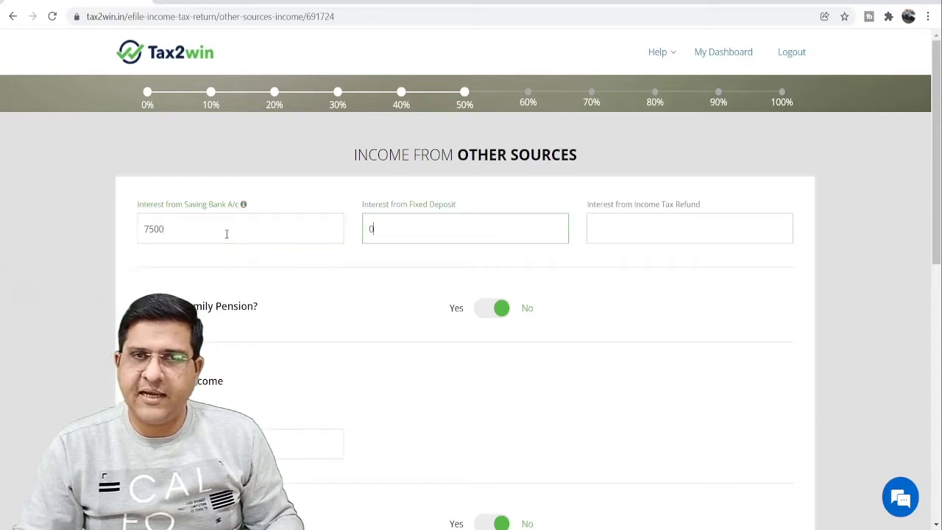
pyautogui.press('Tab')
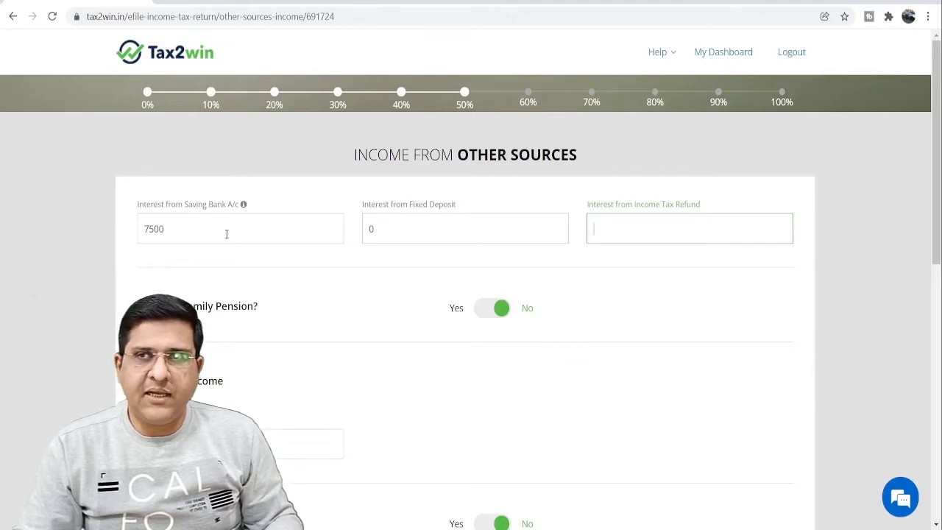
pyautogui.write('0')
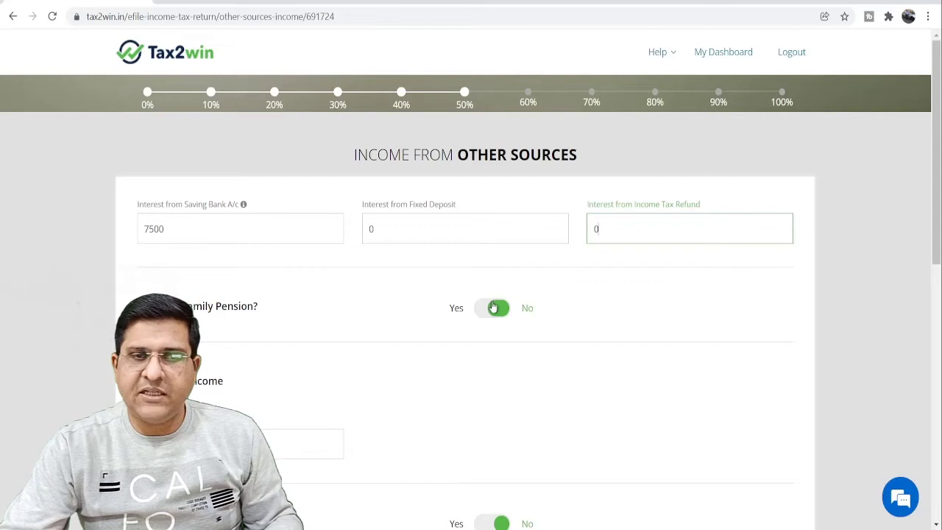
pyautogui.scroll(-3, 451, 323)
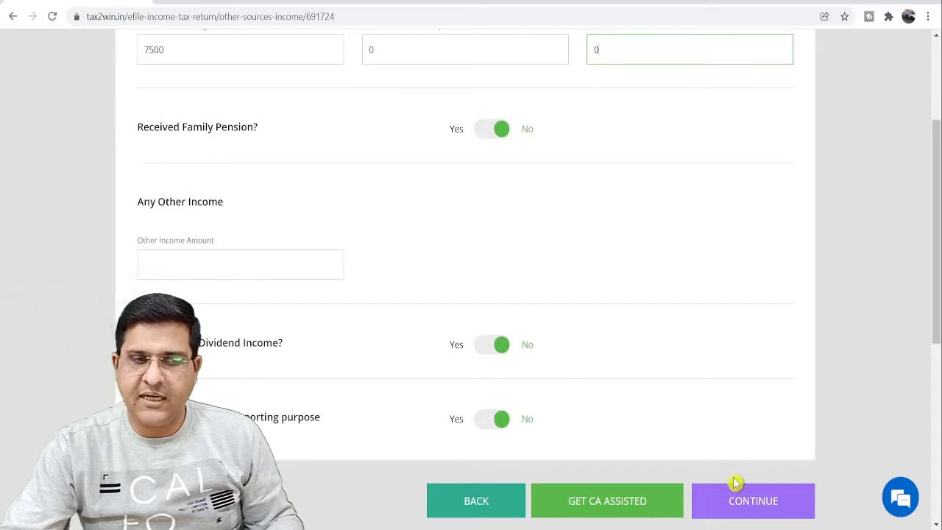
pyautogui.click(742, 505)
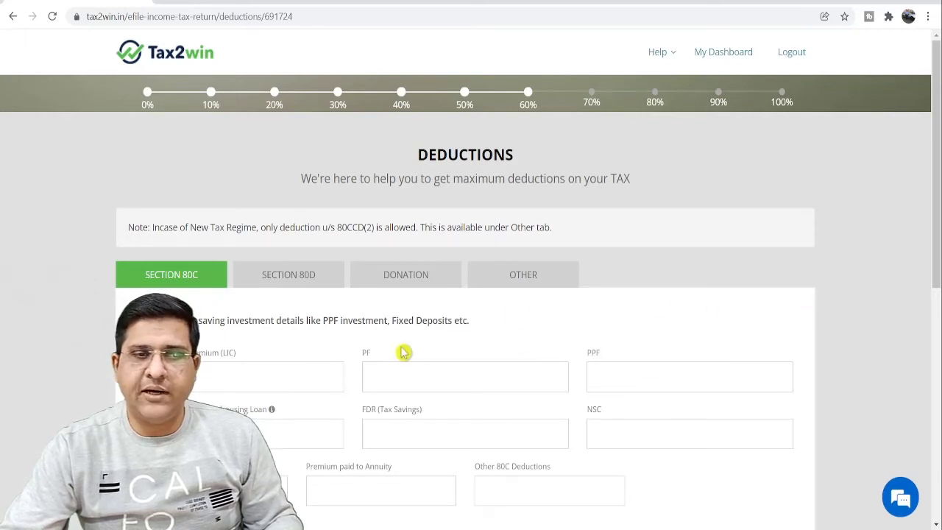
# Step: Enter 100000 as the Life Insurance Premium (LIC) under Section 80C and continue
pyautogui.scroll(-3, 321, 295)
pyautogui.click(244, 195)
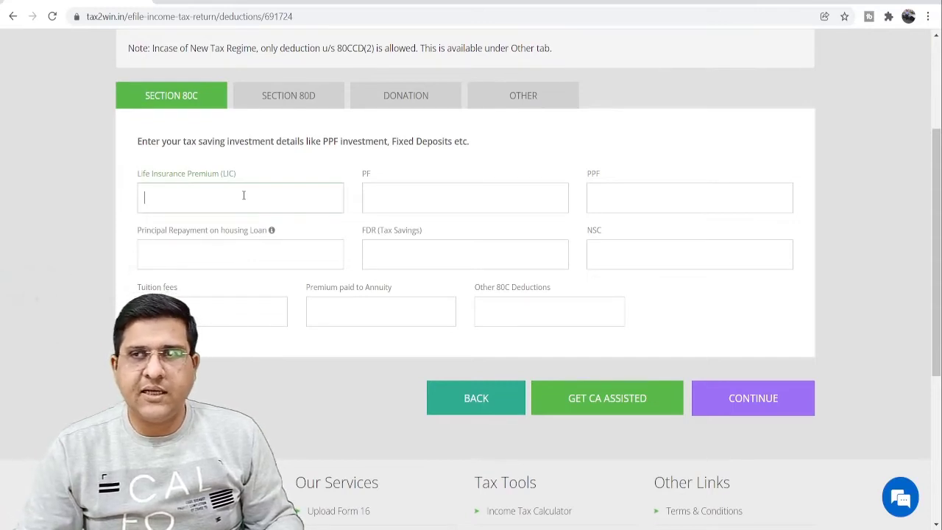
pyautogui.write('10000')
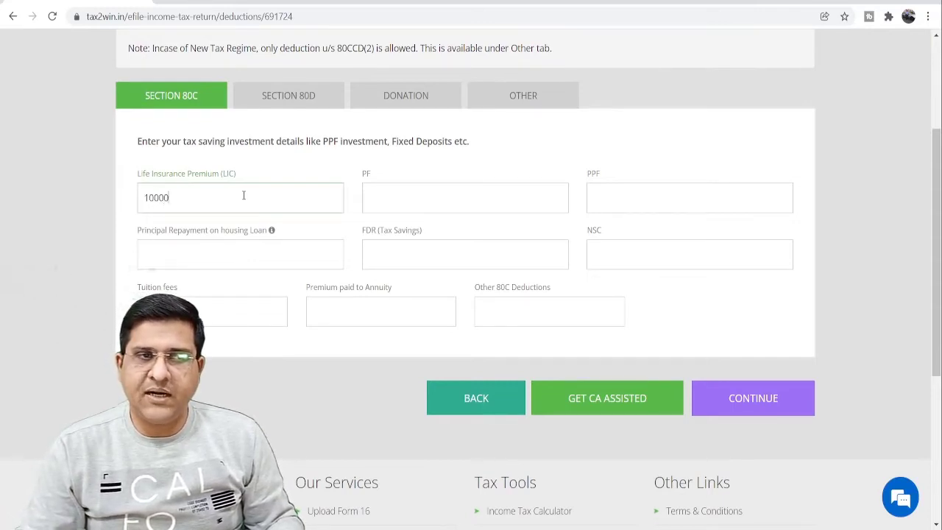
pyautogui.write('0')
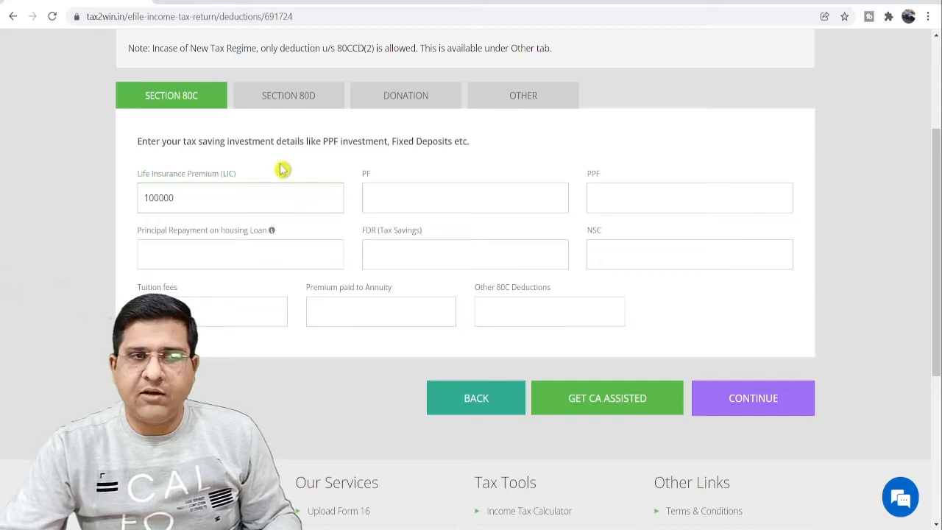
pyautogui.click(283, 170)
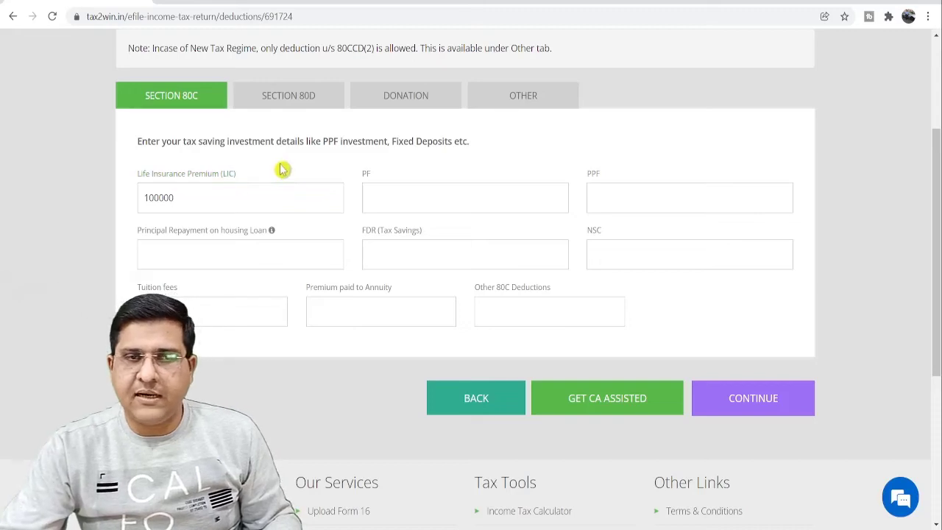
pyautogui.click(757, 399)
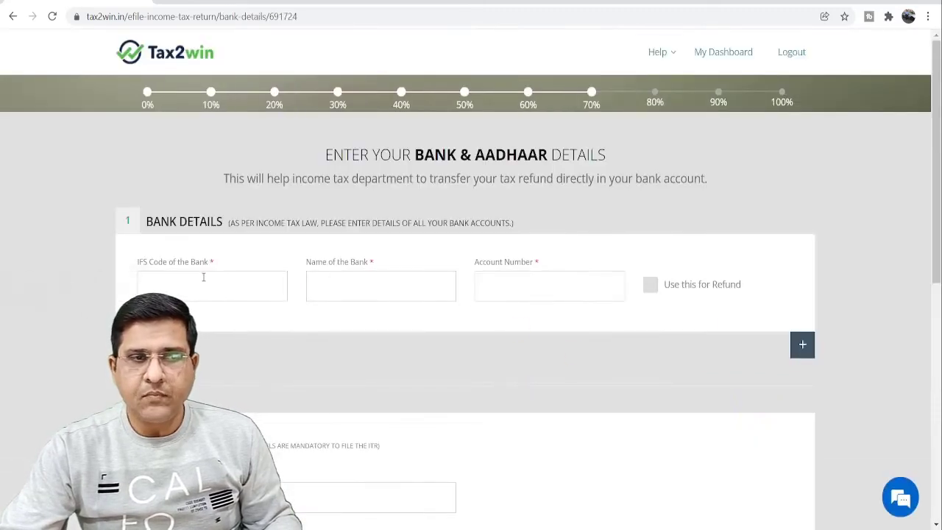
# Step: Add the HDFC0002076 HDFC Bank account with its account number, marked for the refund
pyautogui.click(200, 282)
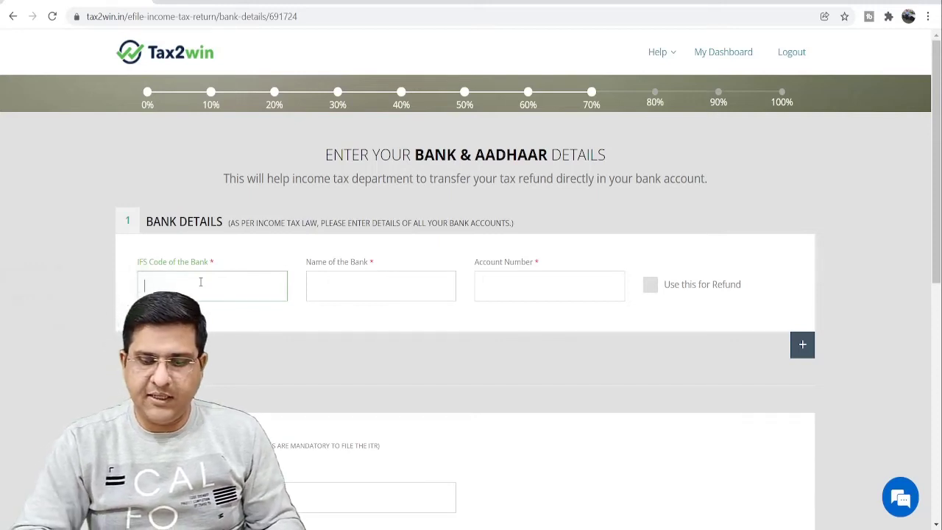
pyautogui.write('HDFC0002076')
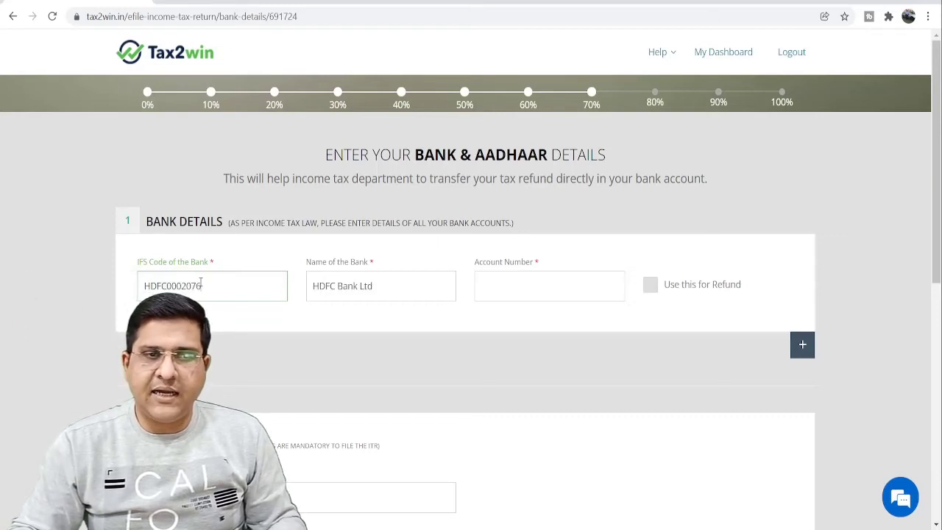
pyautogui.press('Tab')
pyautogui.press('Tab')
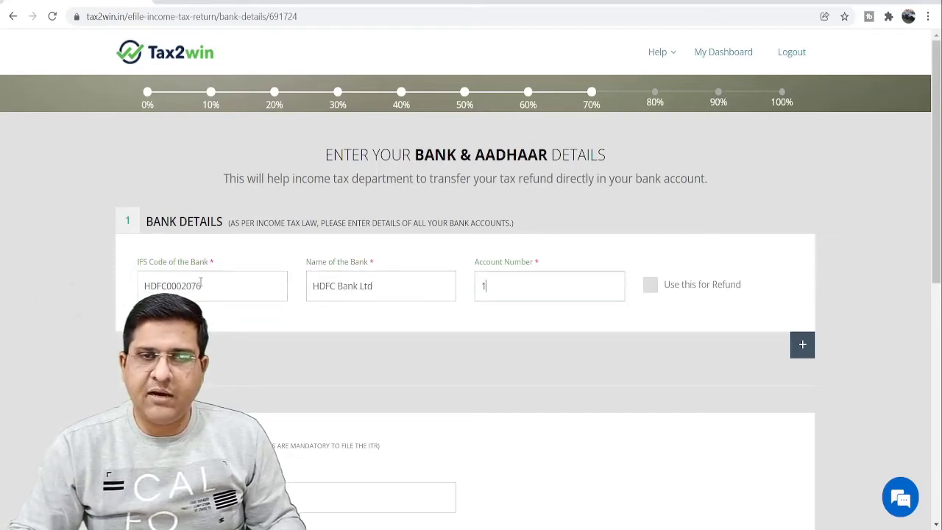
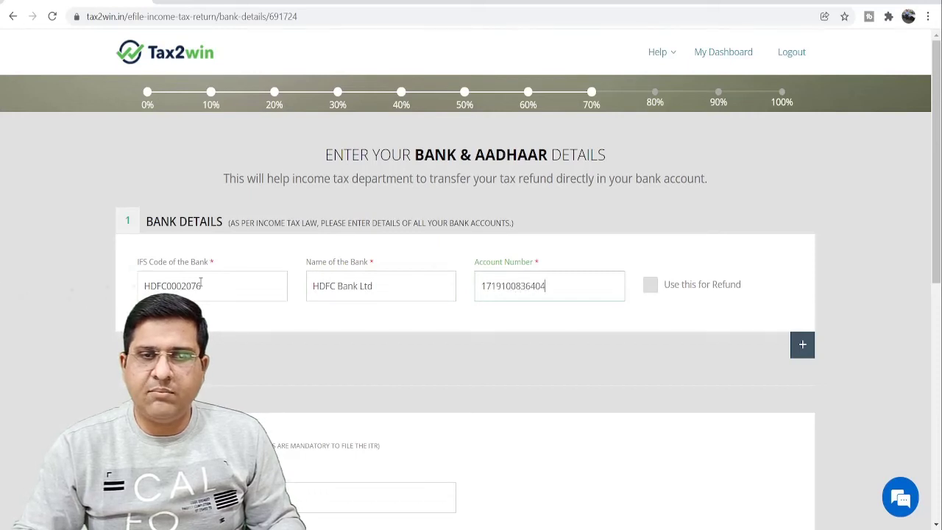
pyautogui.press('Tab')
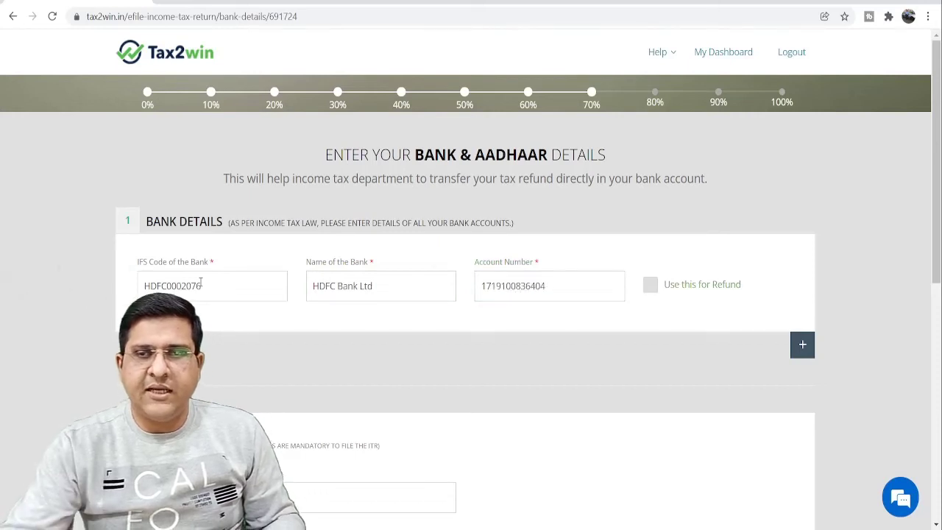
pyautogui.click(647, 288)
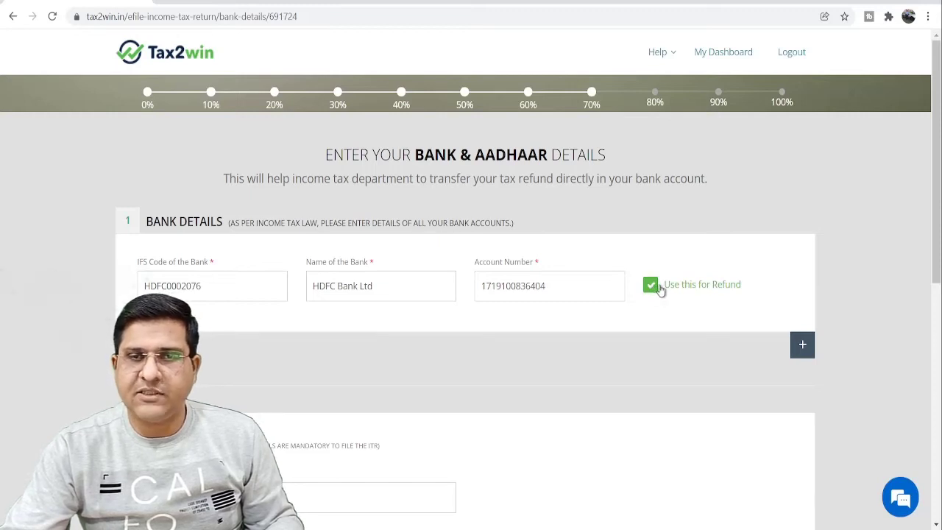
pyautogui.scroll(-2, 660, 290)
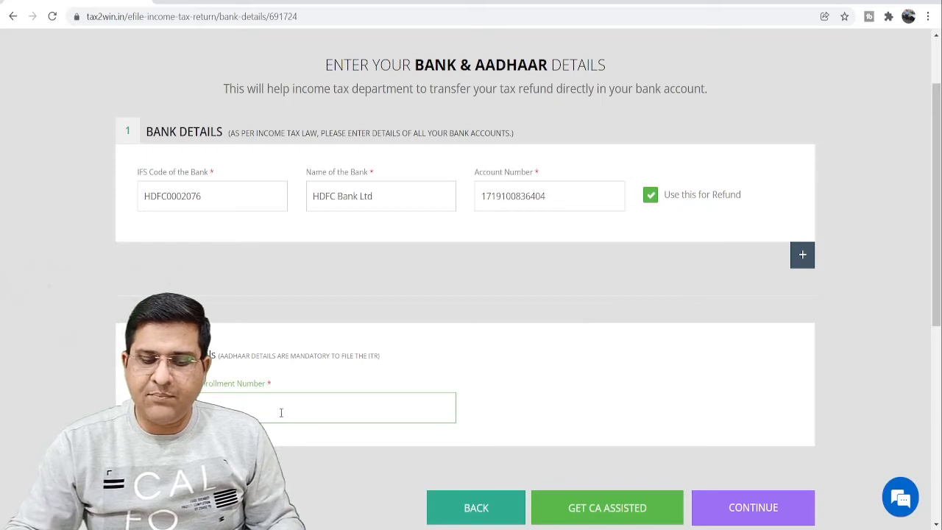
pyautogui.scroll(-1, 280, 413)
pyautogui.scroll(-1, 281, 412)
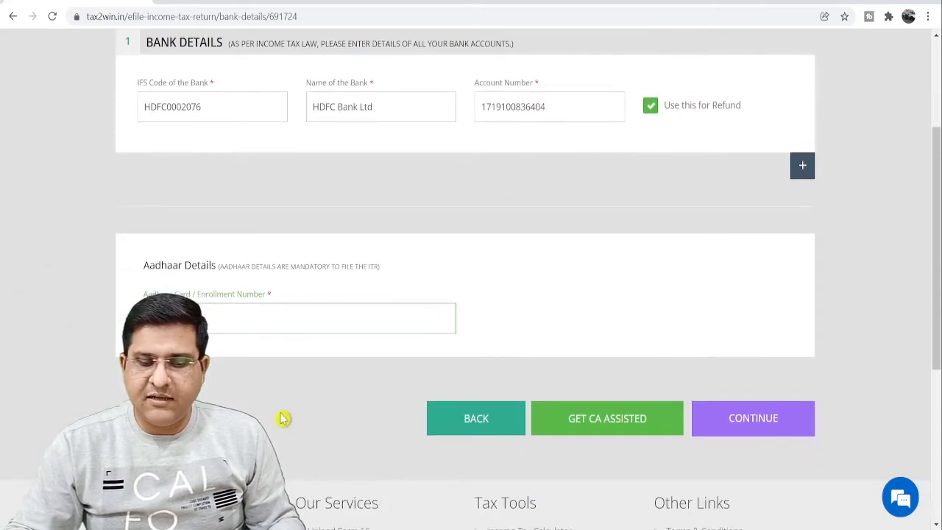
pyautogui.scroll(1, 515, 457)
pyautogui.click(736, 518)
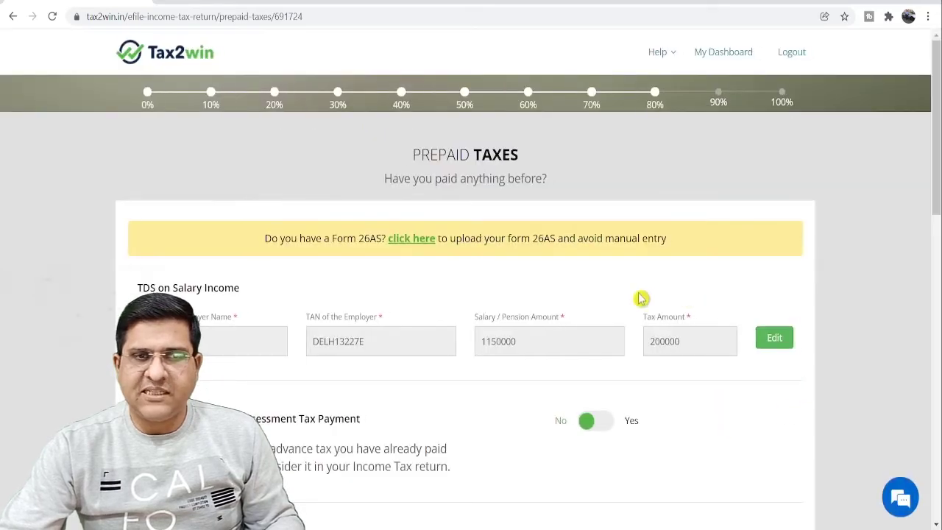
# Step: Leave prepaid taxes at No and keep Original Return in the ITR details
pyautogui.scroll(-2, 663, 290)
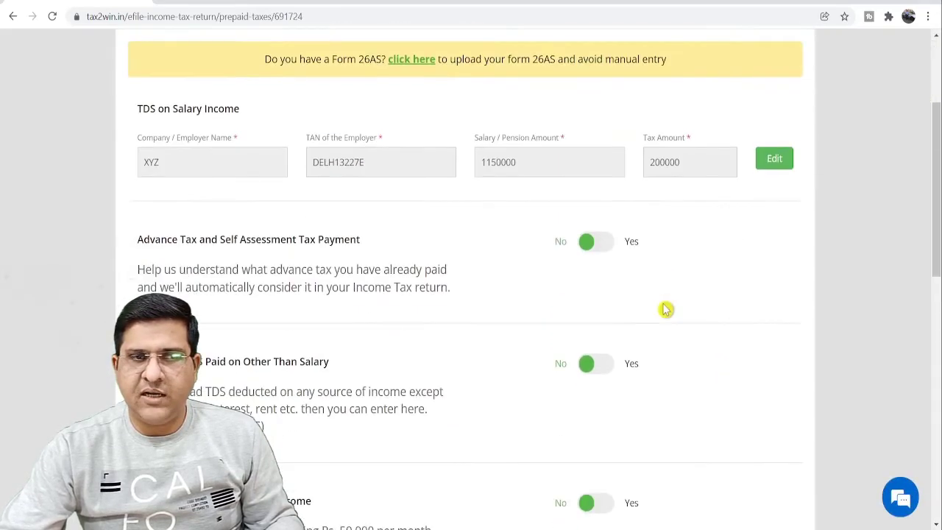
pyautogui.click(639, 242)
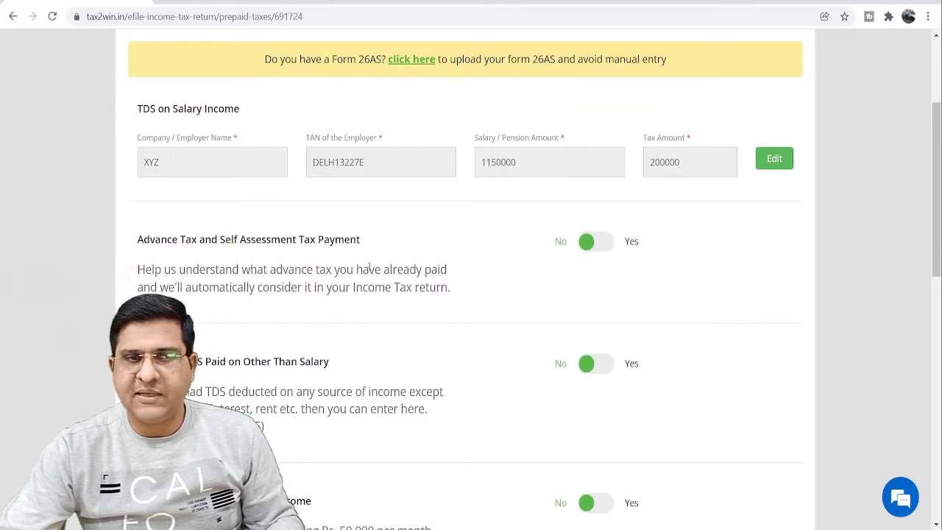
pyautogui.scroll(-1, 382, 298)
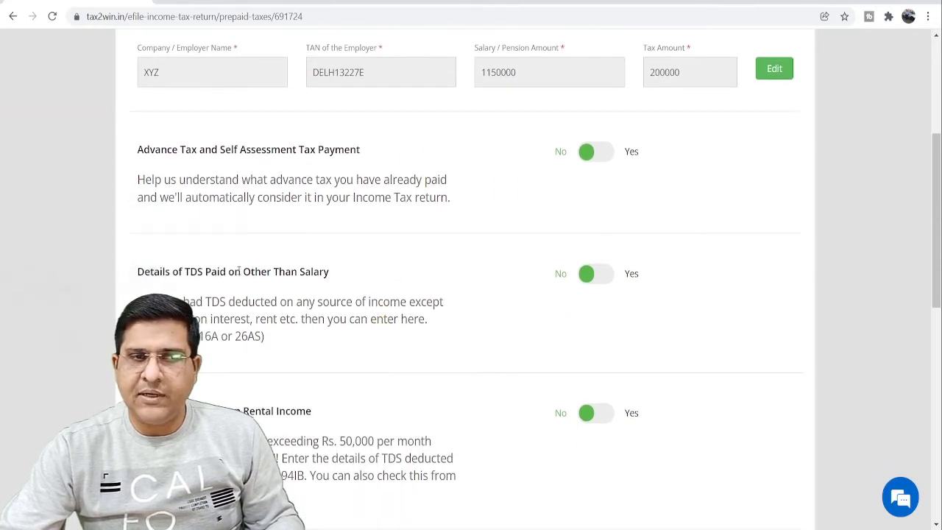
pyautogui.scroll(-1, 522, 363)
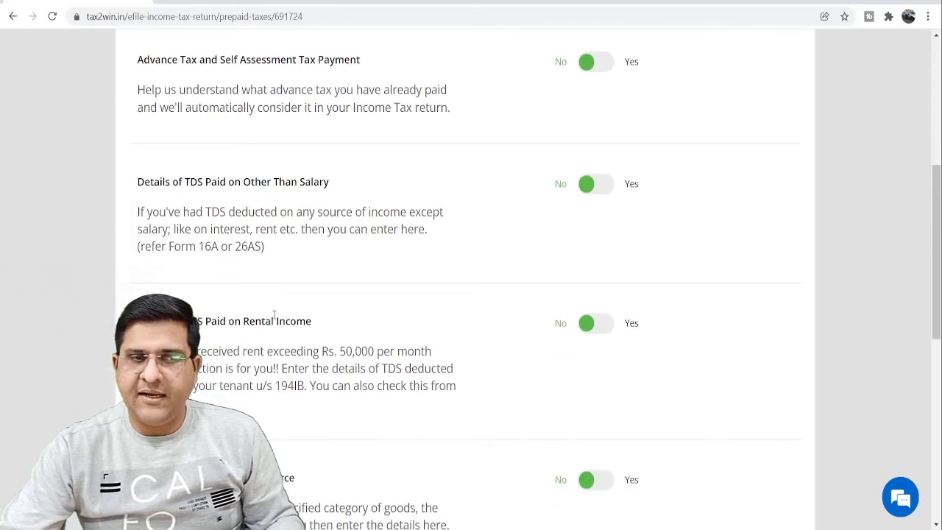
pyautogui.scroll(-2, 682, 377)
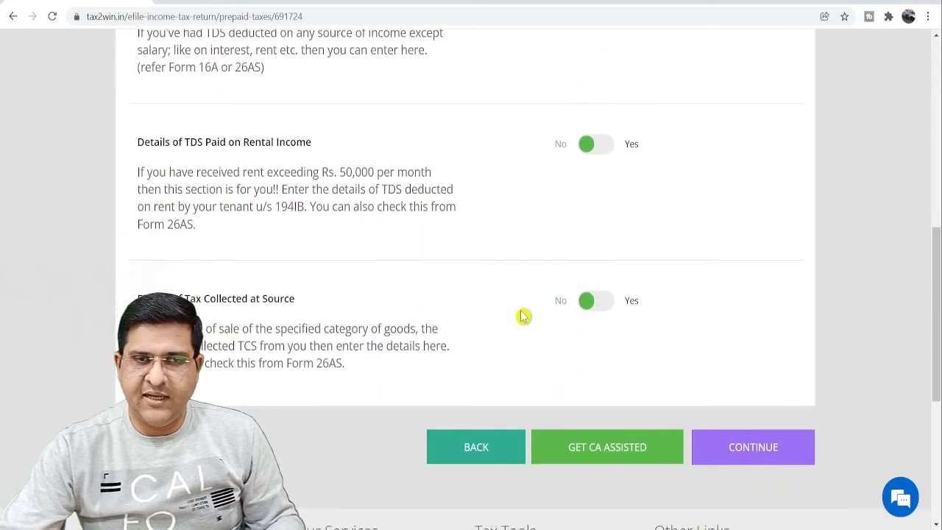
pyautogui.click(744, 445)
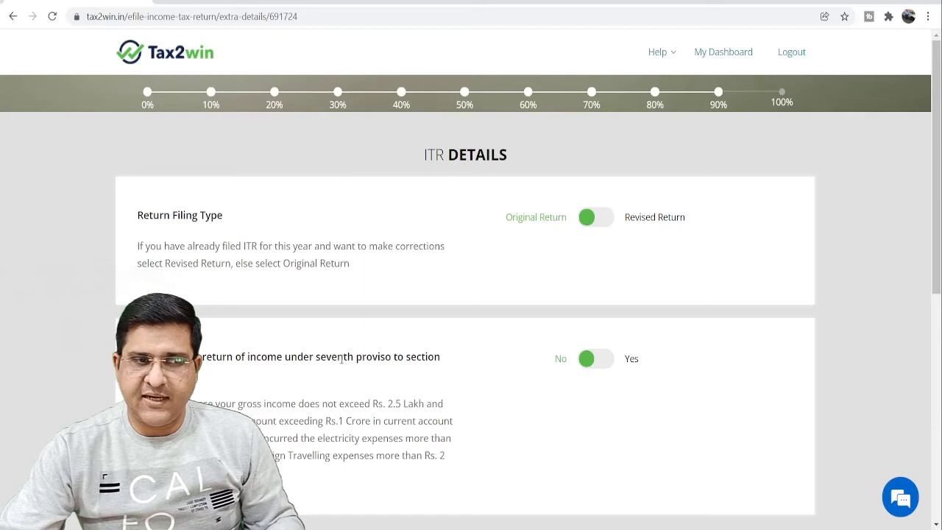
pyautogui.scroll(-2, 596, 396)
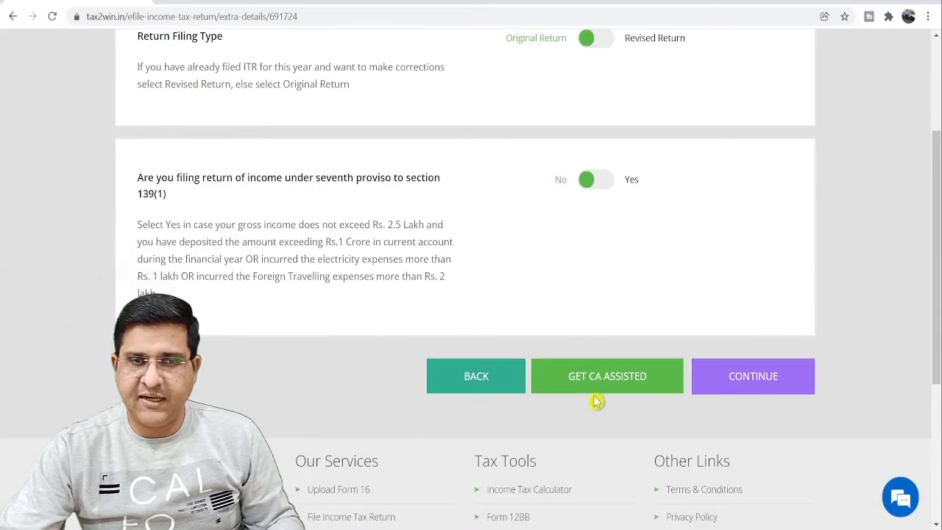
pyautogui.click(782, 380)
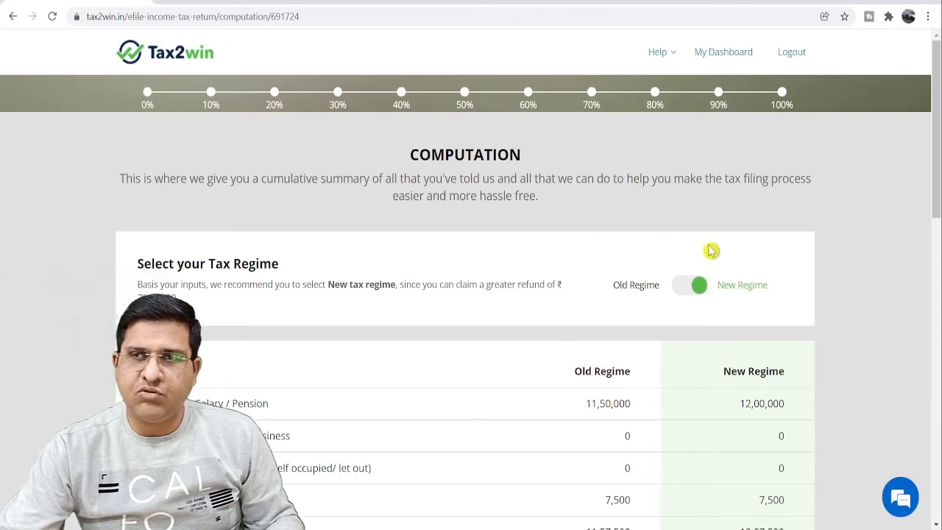
# Step: Scroll through the Old vs New Regime comparison table and back to the top
pyautogui.scroll(-3, 722, 331)
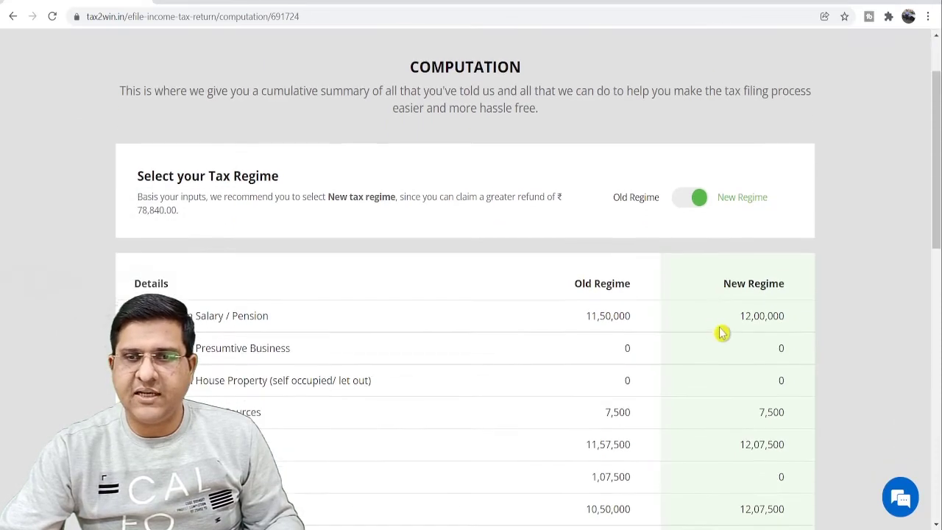
pyautogui.scroll(-3, 629, 361)
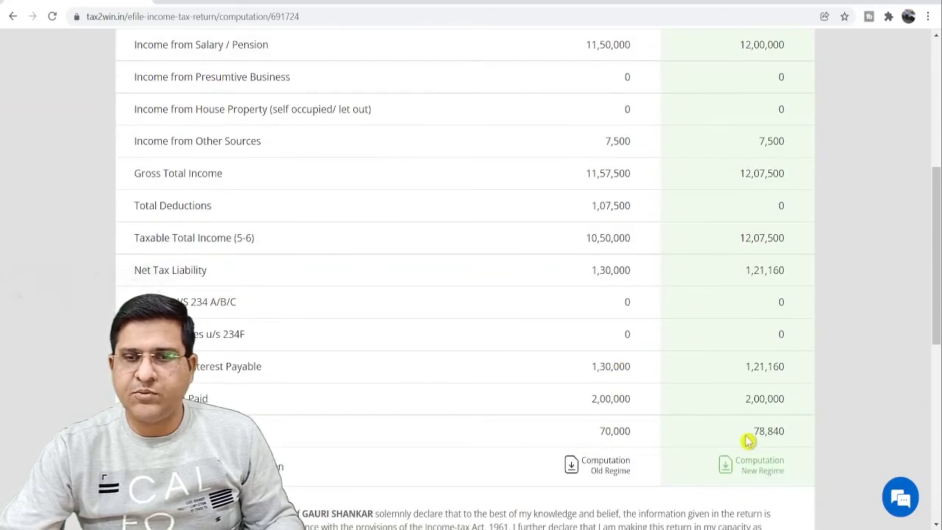
pyautogui.scroll(-2, 699, 401)
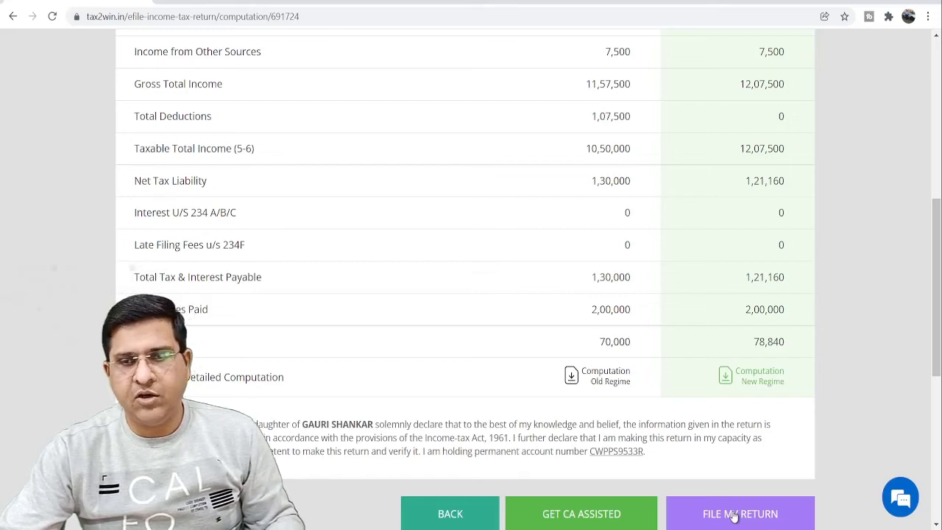
pyautogui.scroll(6, 616, 337)
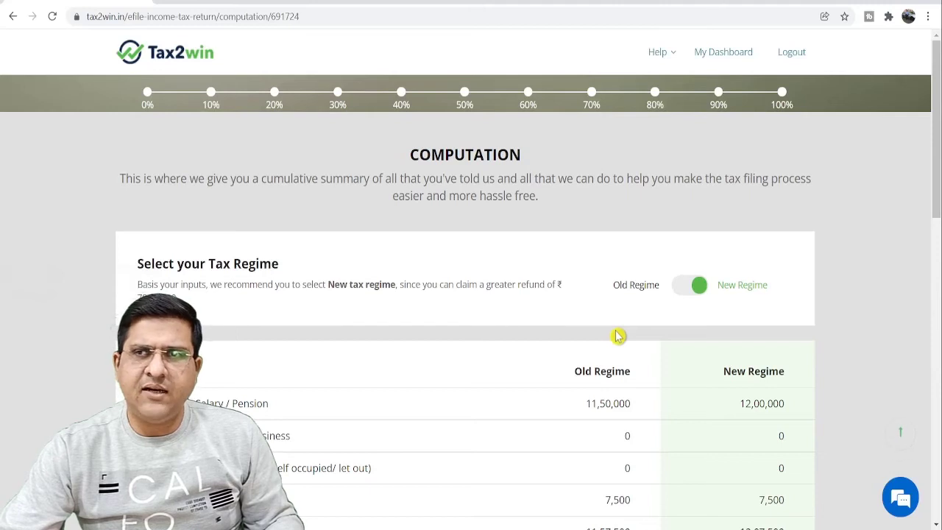